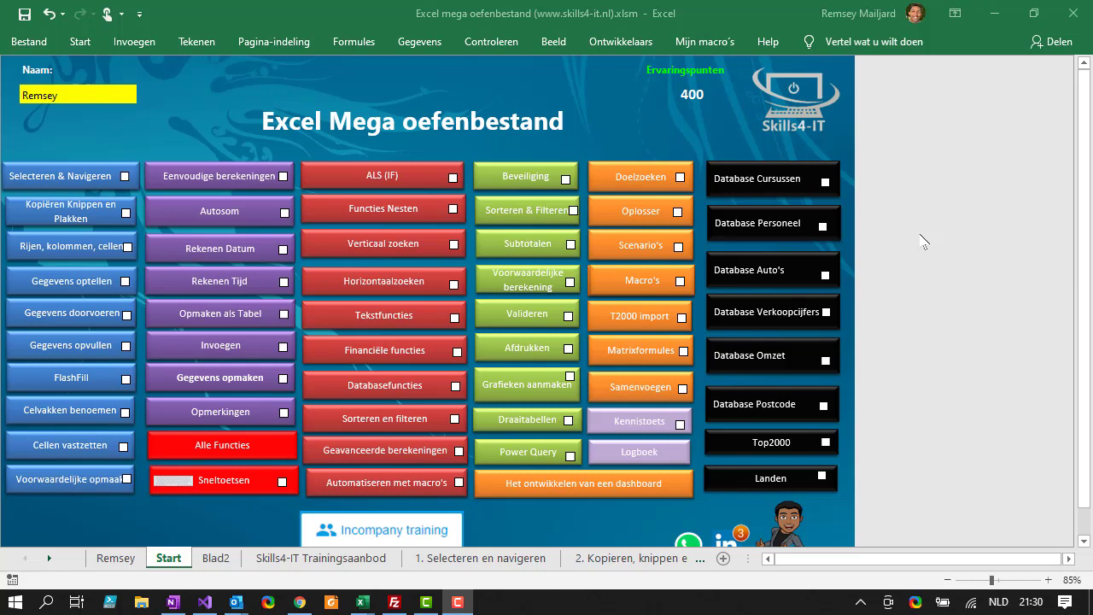
- Open the Macro's exercise from the start dashboard and move on to the Macro (2) sheet
left_click(629, 286)
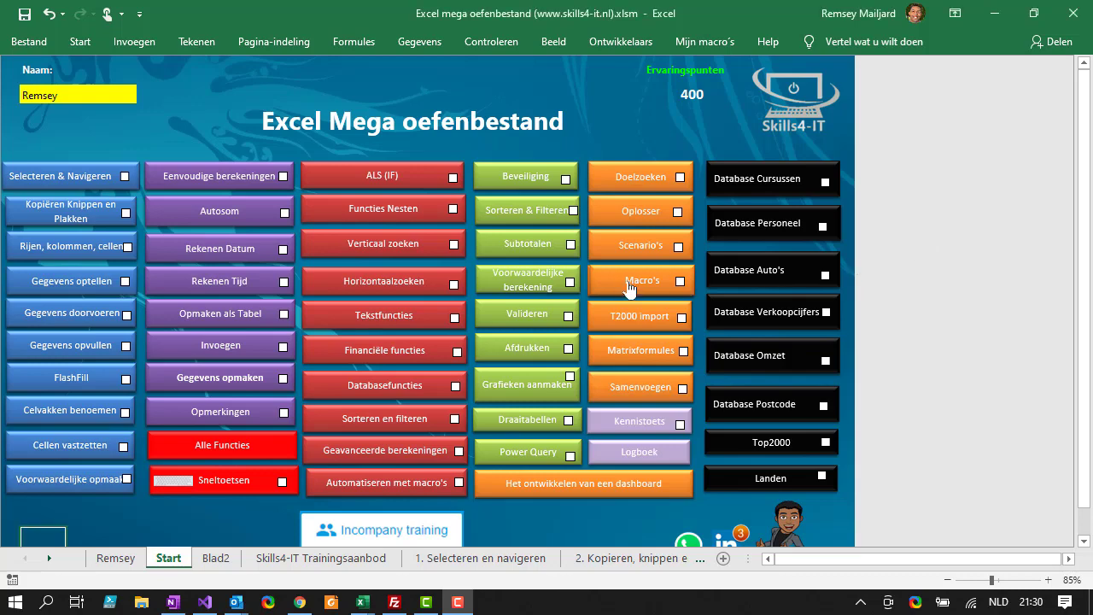
left_click(629, 286)
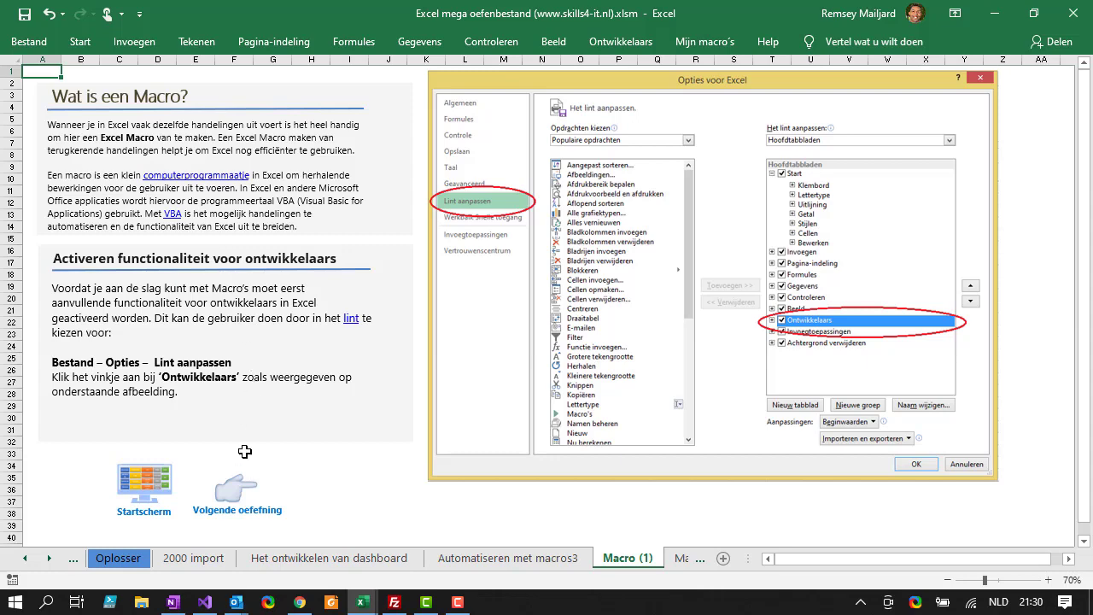
left_click(238, 490)
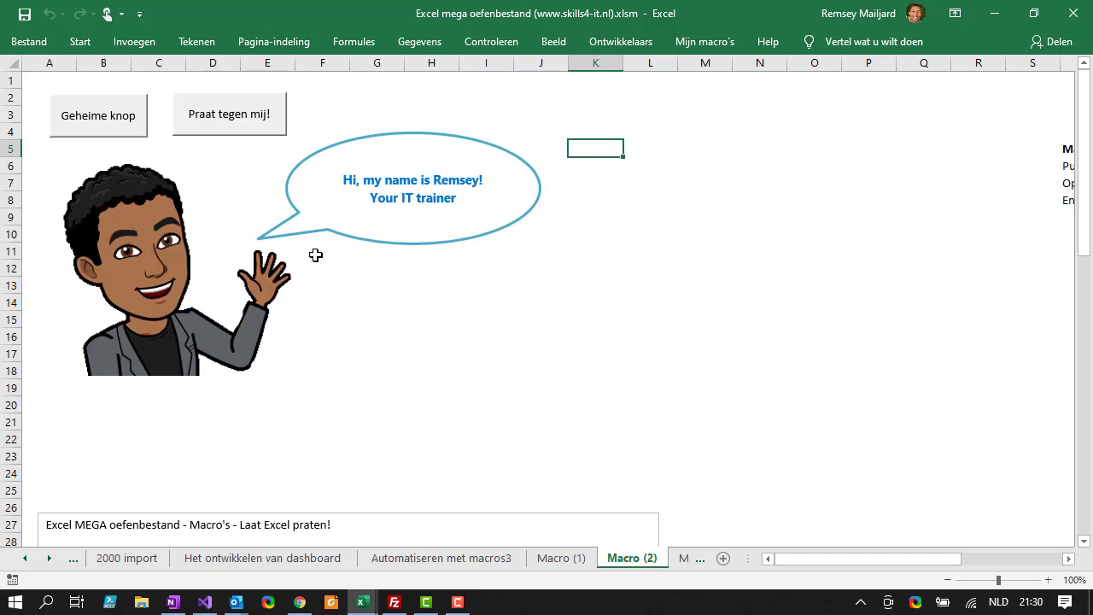
- Create a new blank workbook and enable the Ontwikkelaars tab in the ribbon
key("ctrl+n")
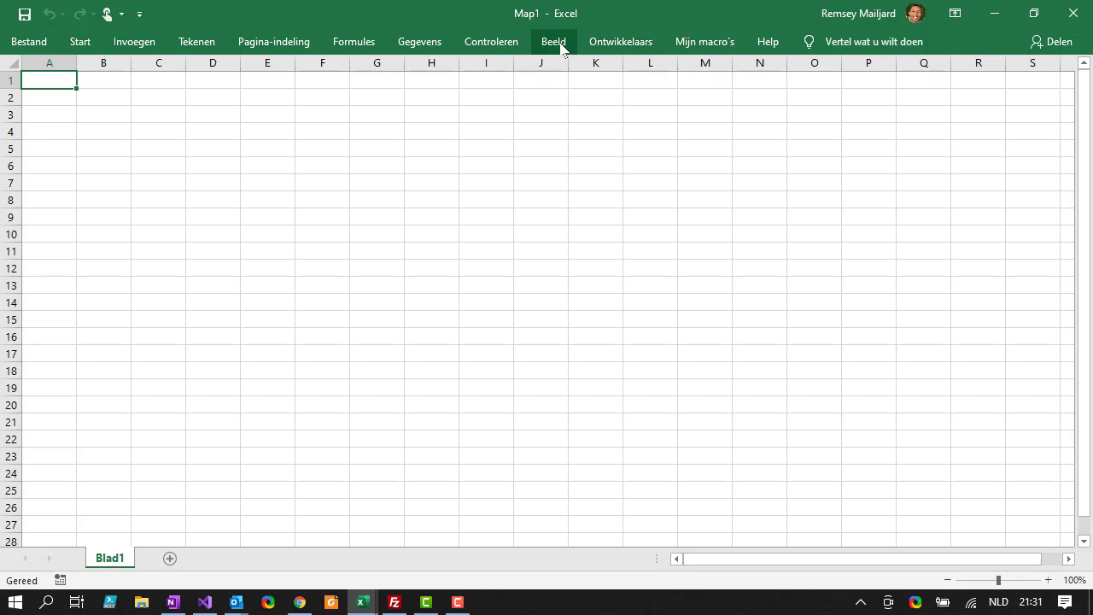
right_click(560, 43)
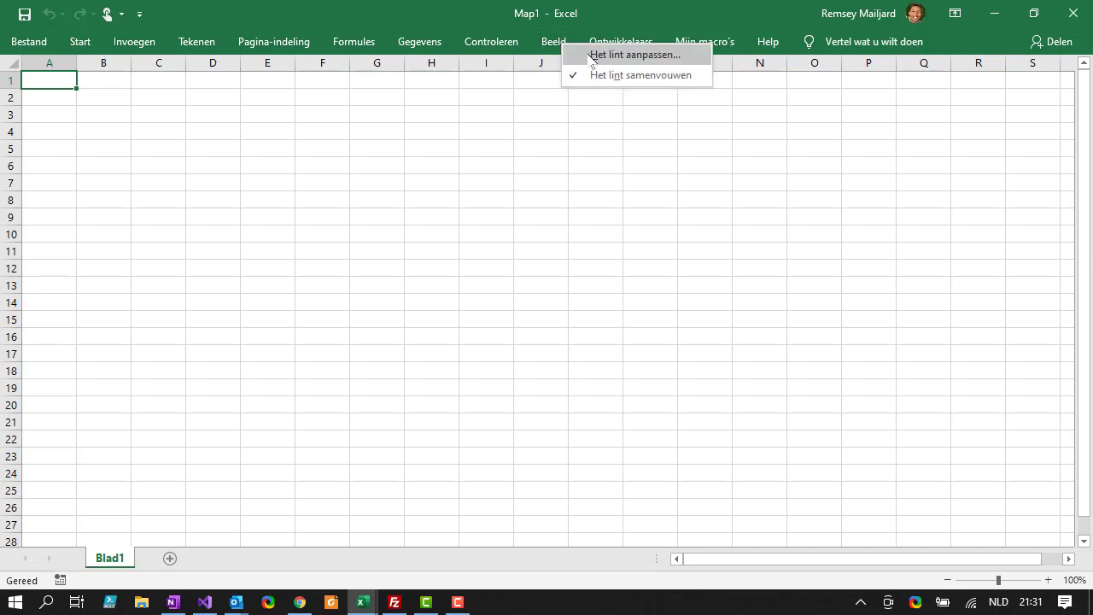
left_click(595, 56)
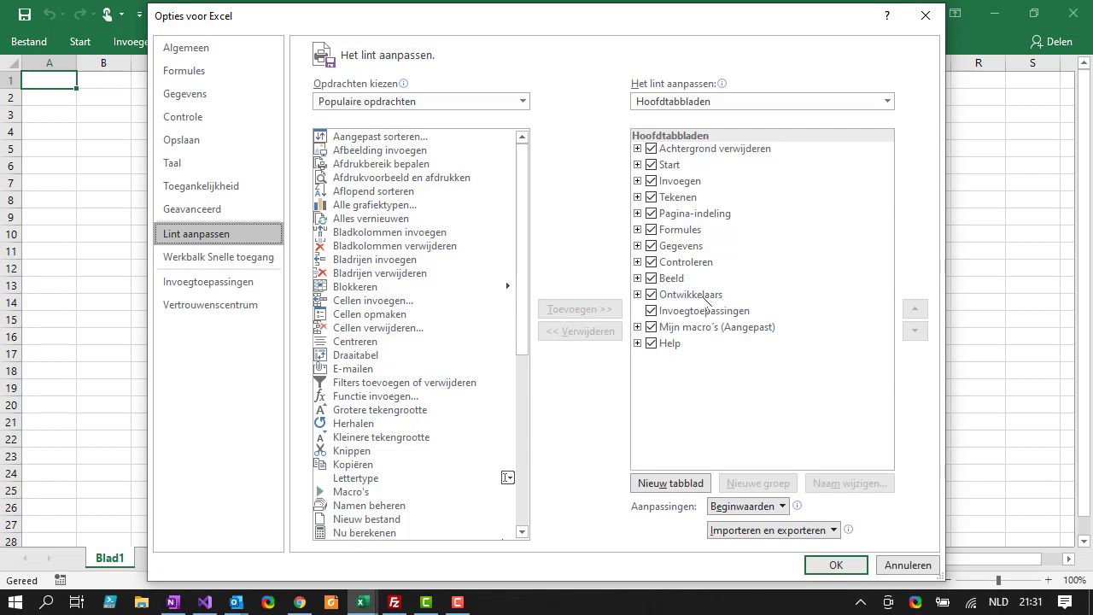
left_click(662, 295)
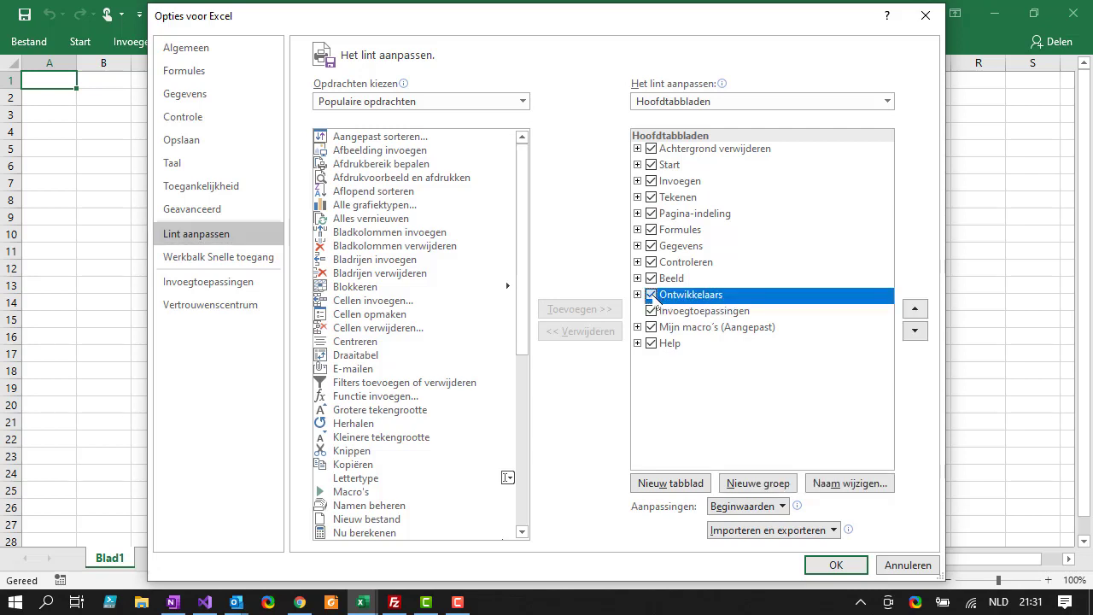
left_click(651, 295)
left_click(651, 294)
left_click(836, 565)
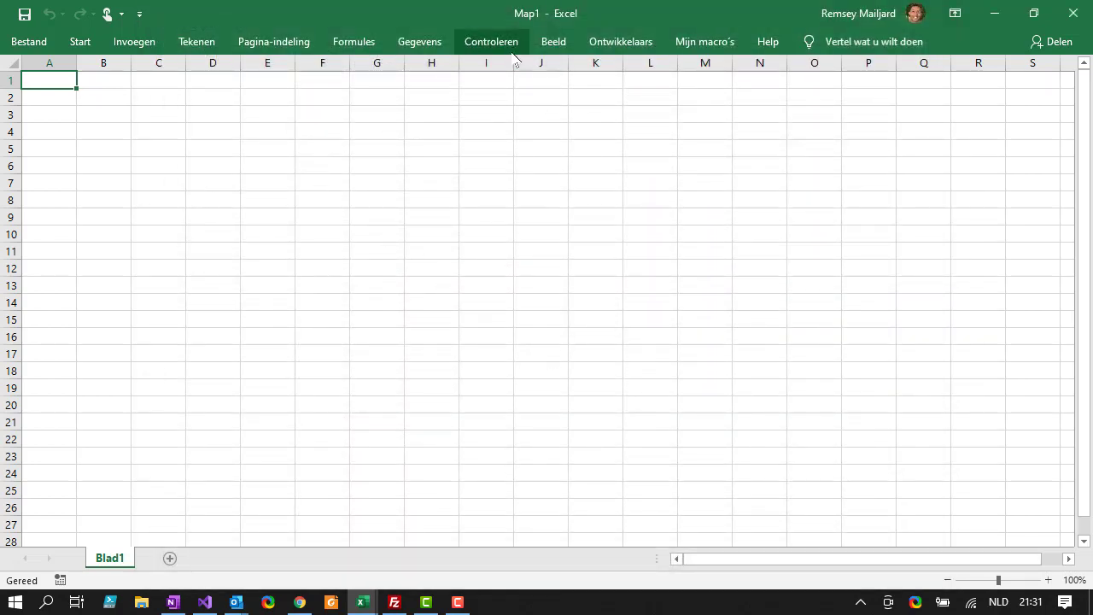
left_click(625, 47)
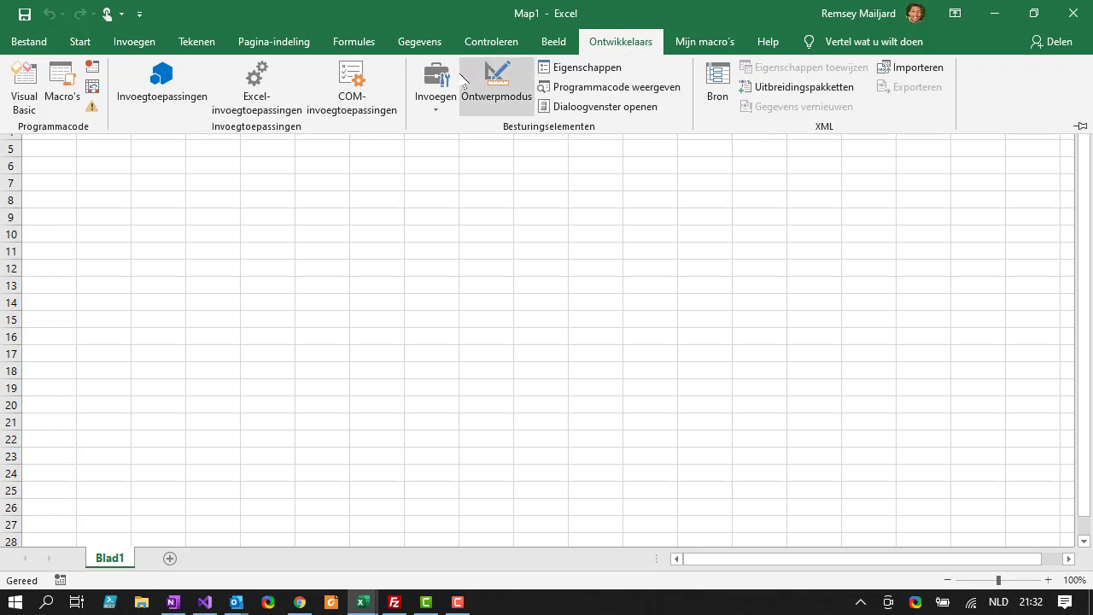
- Start recording a macro named HuidigeDatumEnTijd, stored in Deze werkmap
left_click(92, 68)
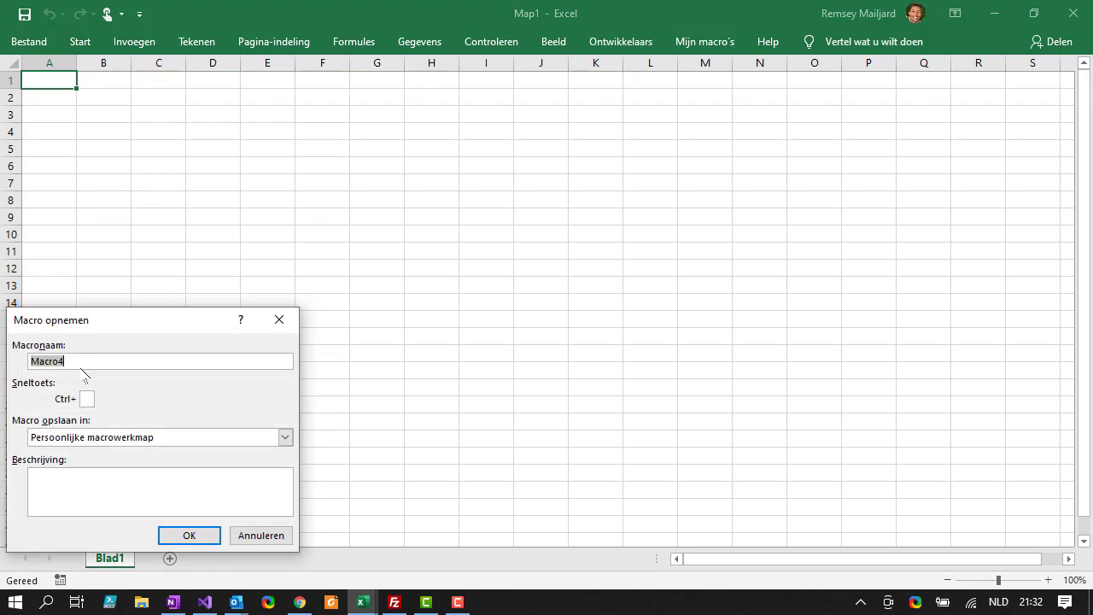
type("Huidige")
type("DatumEnTijd")
left_click(108, 440)
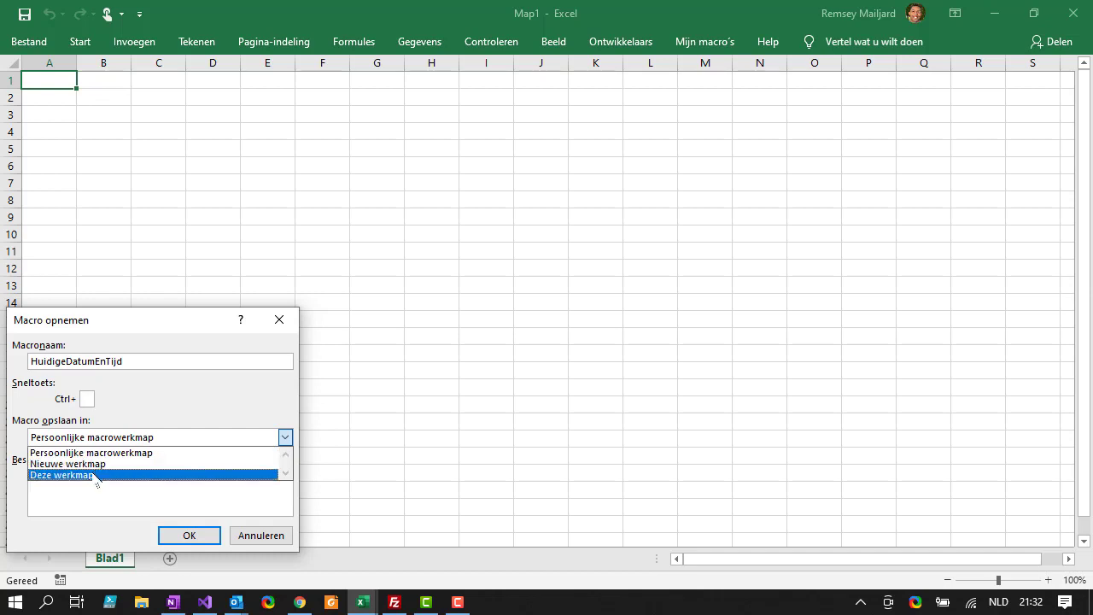
left_click(94, 475)
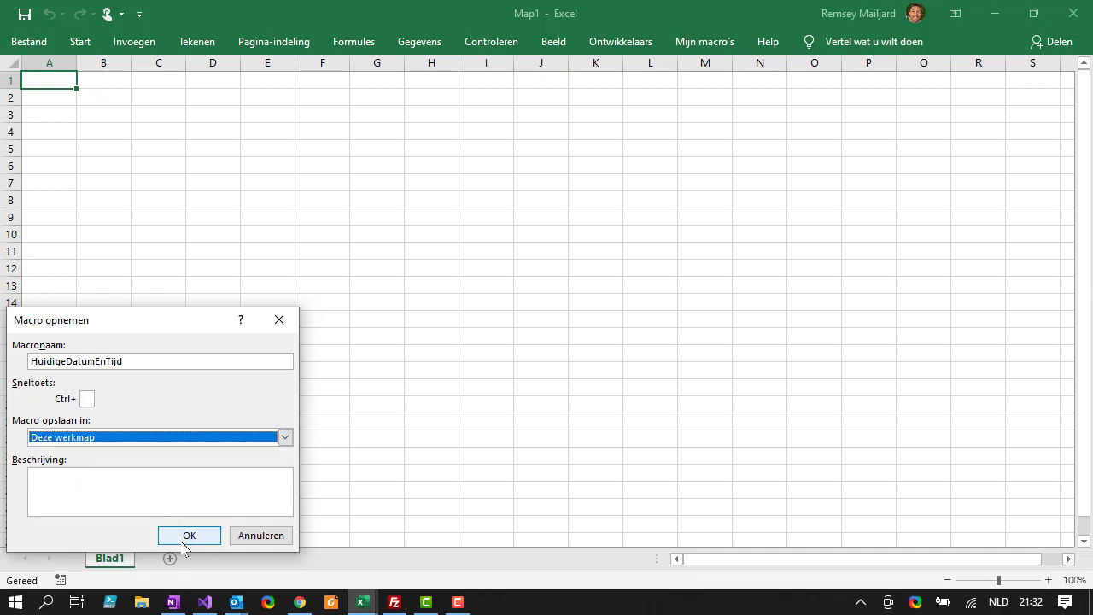
left_click(187, 539)
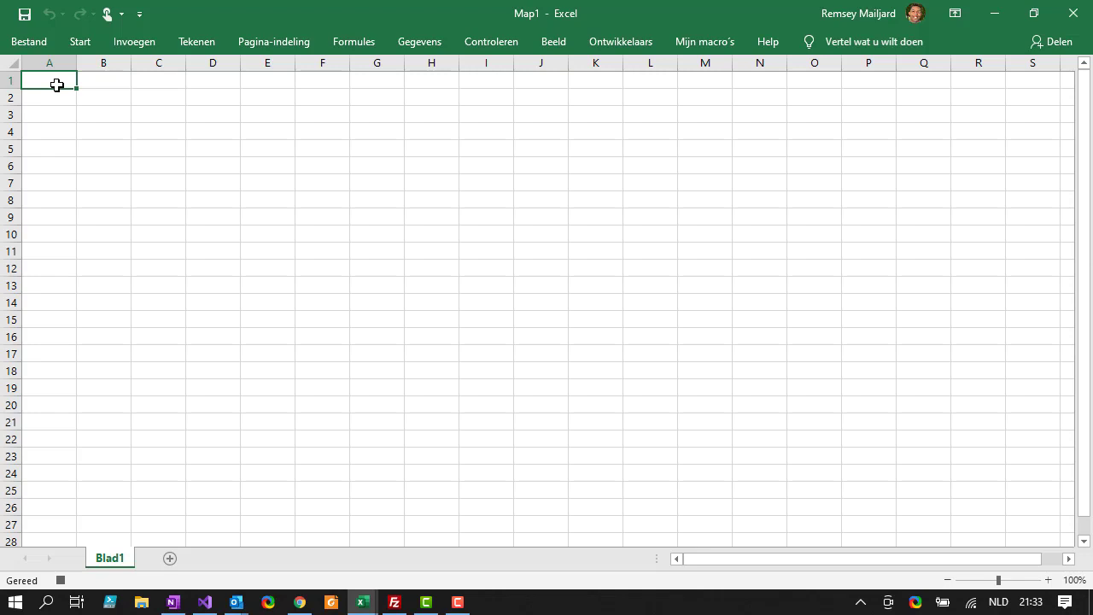
- Enter =Nu() in A1, then stop the macro recording
type("=")
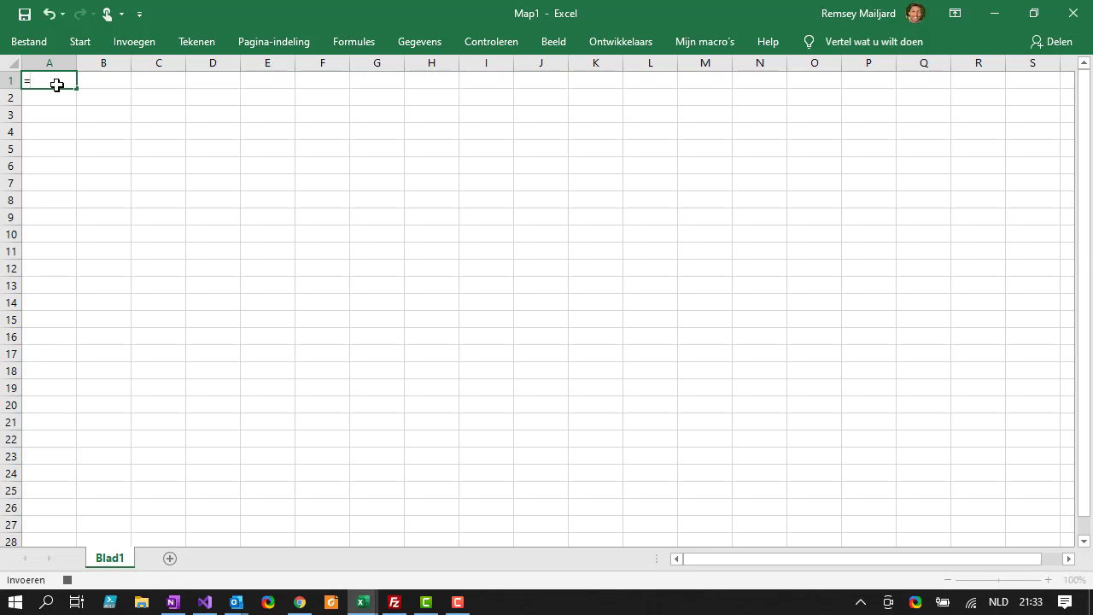
type("N")
type("u()")
key("Return")
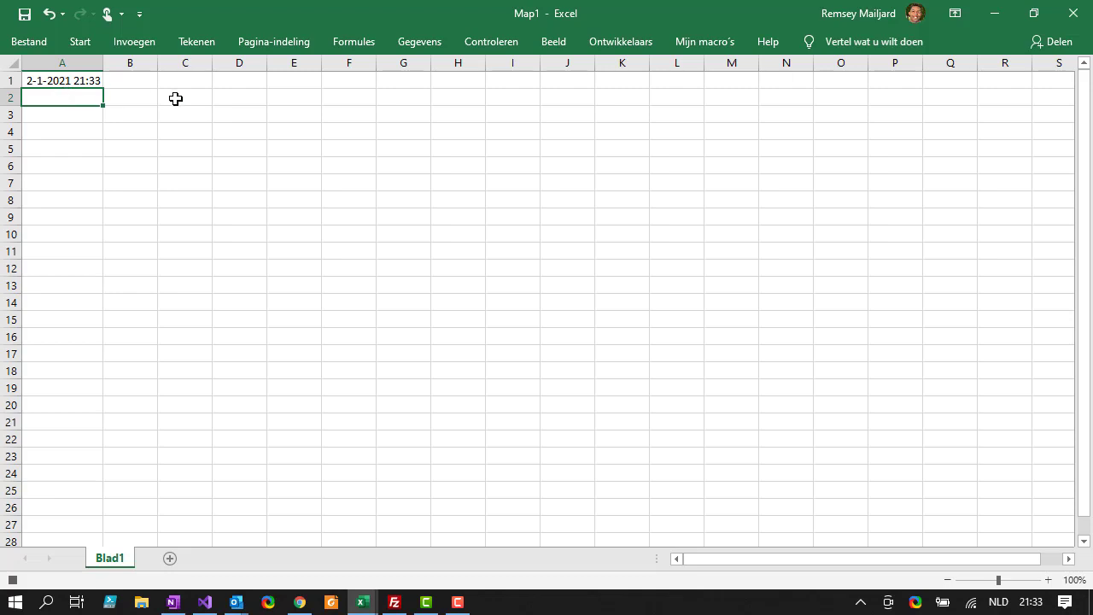
left_click(621, 41)
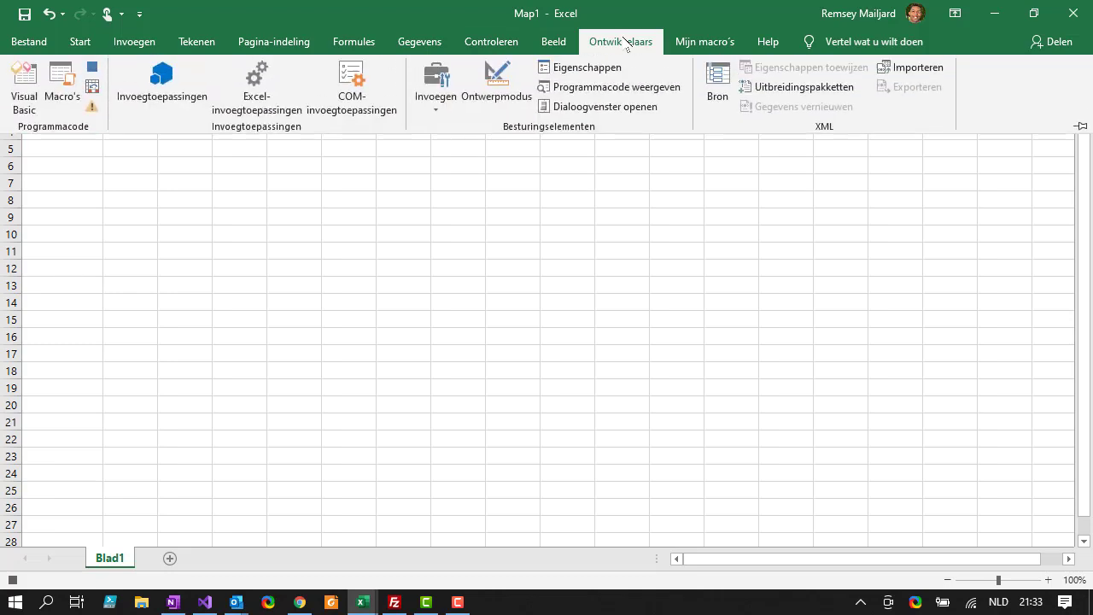
left_click(92, 66)
- Run the HuidigeDatumEnTijd macro in cell B6 and autofit column B
left_click(90, 187)
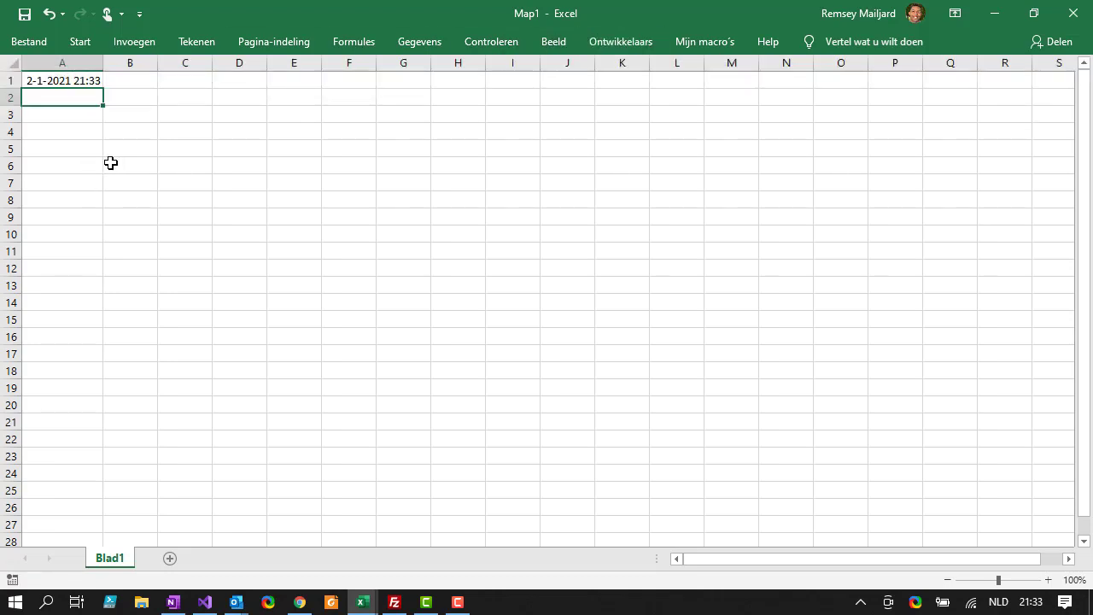
left_click(110, 163)
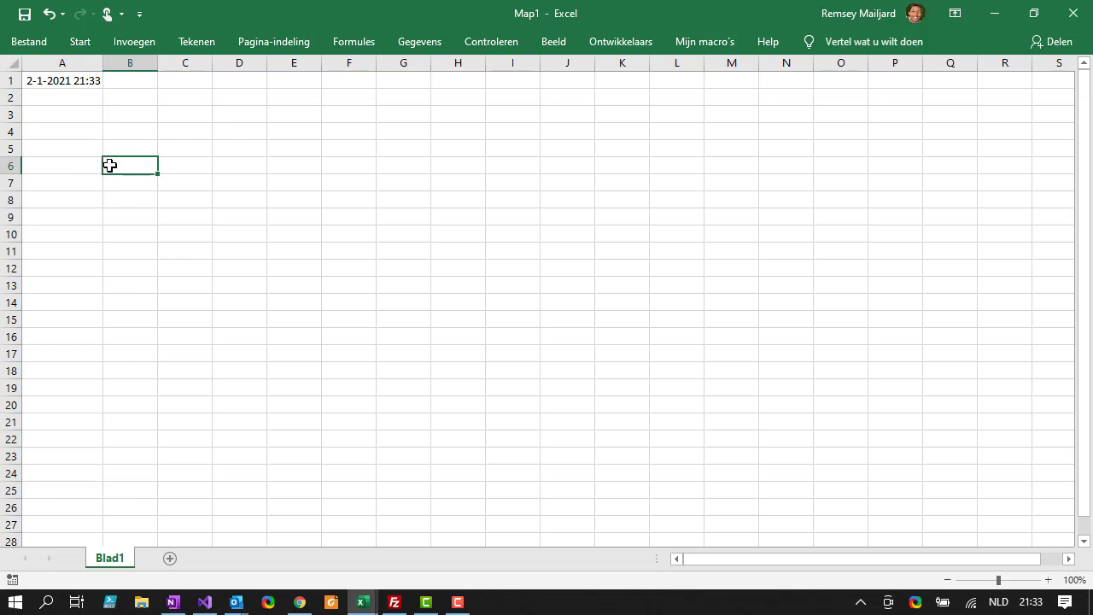
left_click(620, 42)
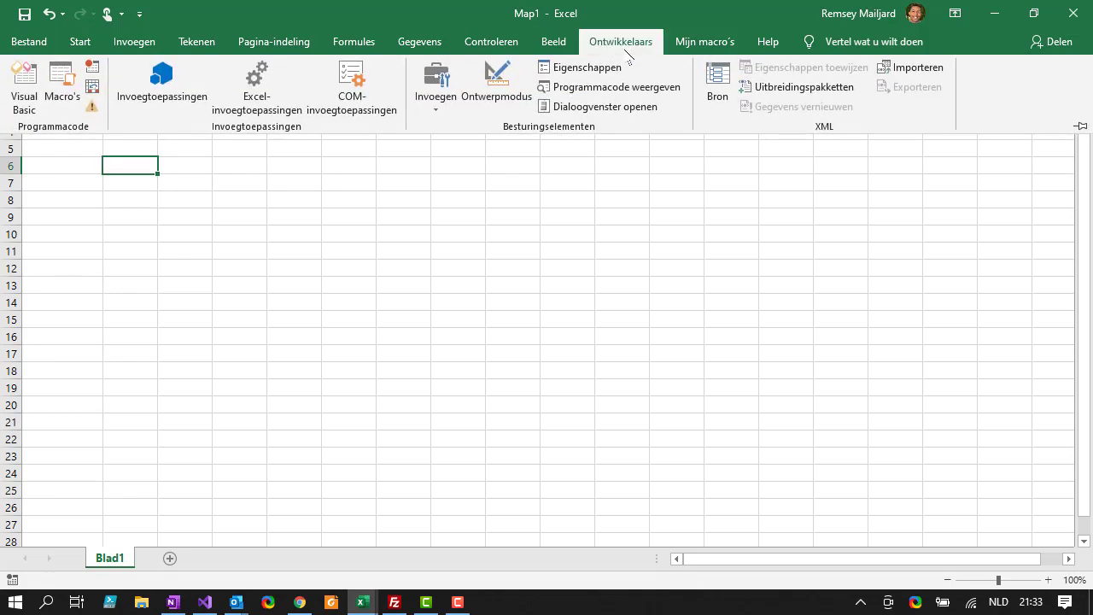
left_click(62, 85)
left_click(104, 329)
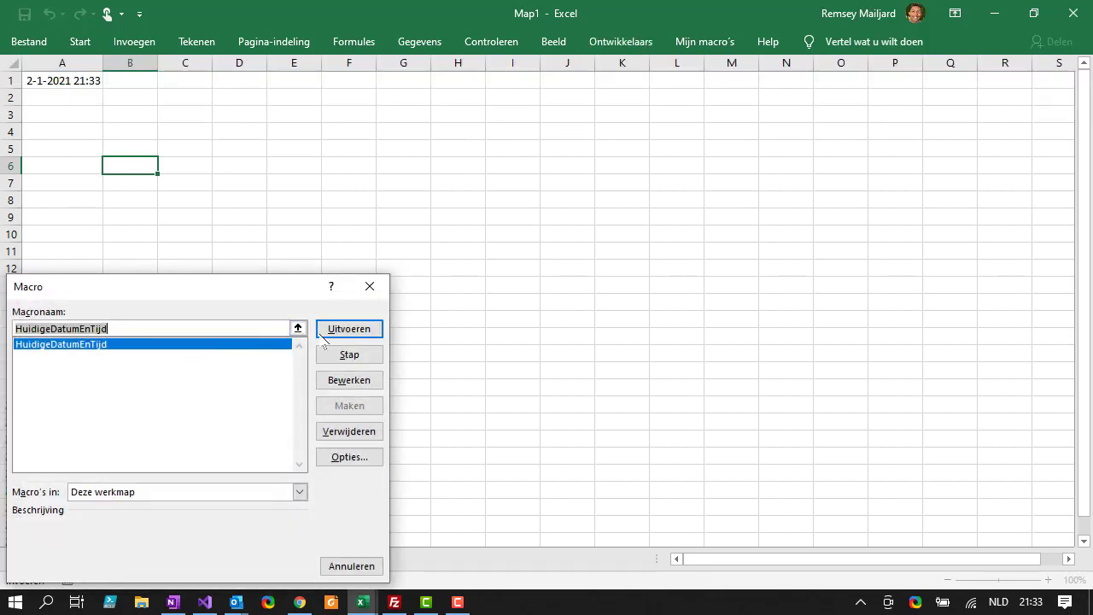
left_click(355, 333)
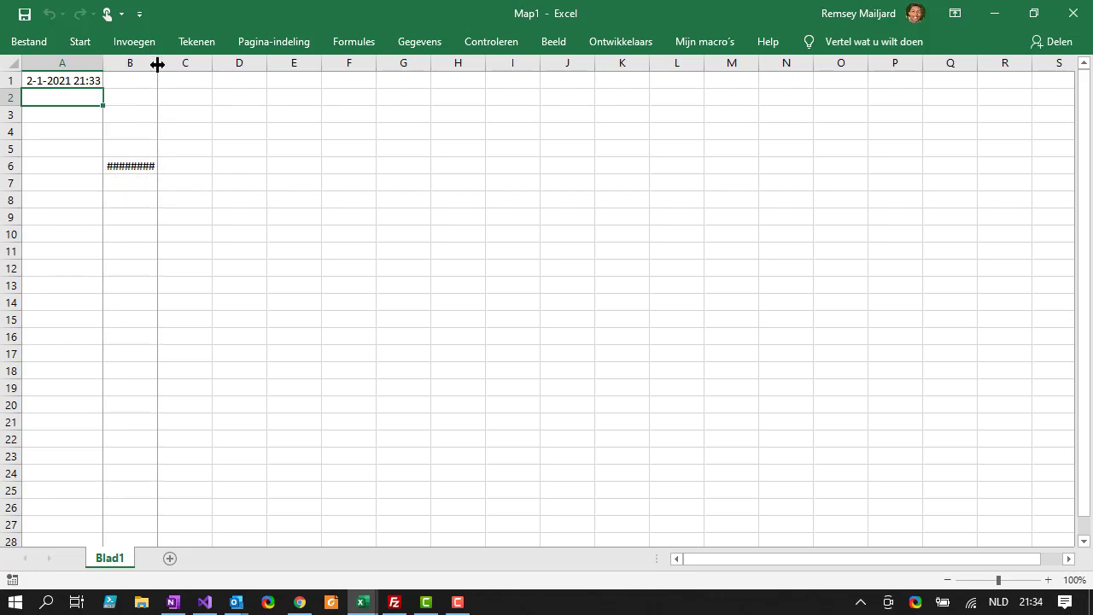
double_click(158, 64)
left_click(145, 165)
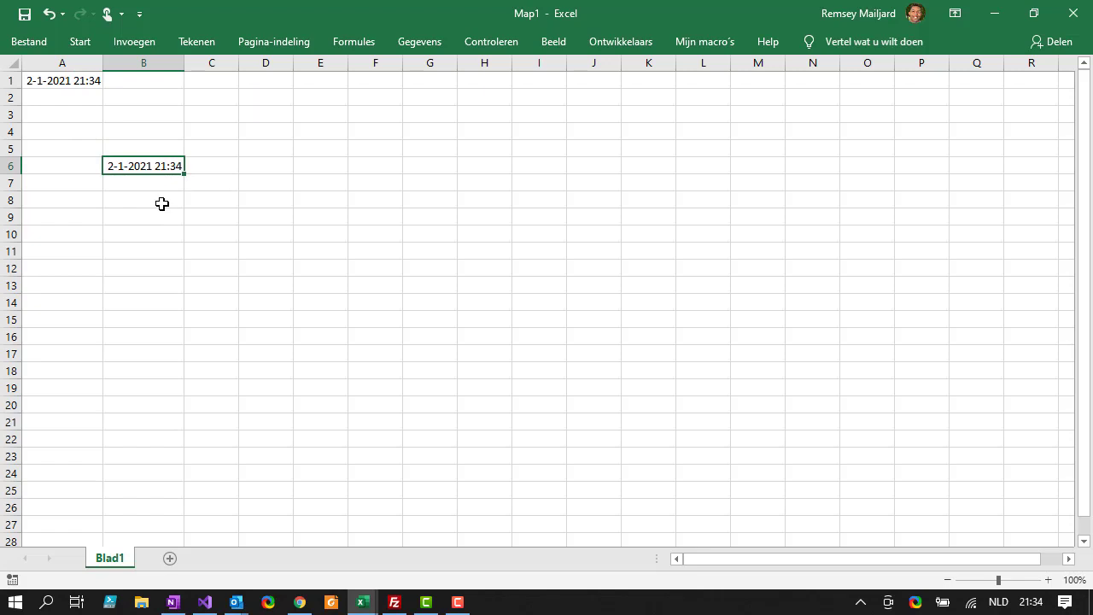
- Run the macro again in cell F7 and autofit column F
left_click(398, 184)
left_click(704, 42)
left_click(621, 42)
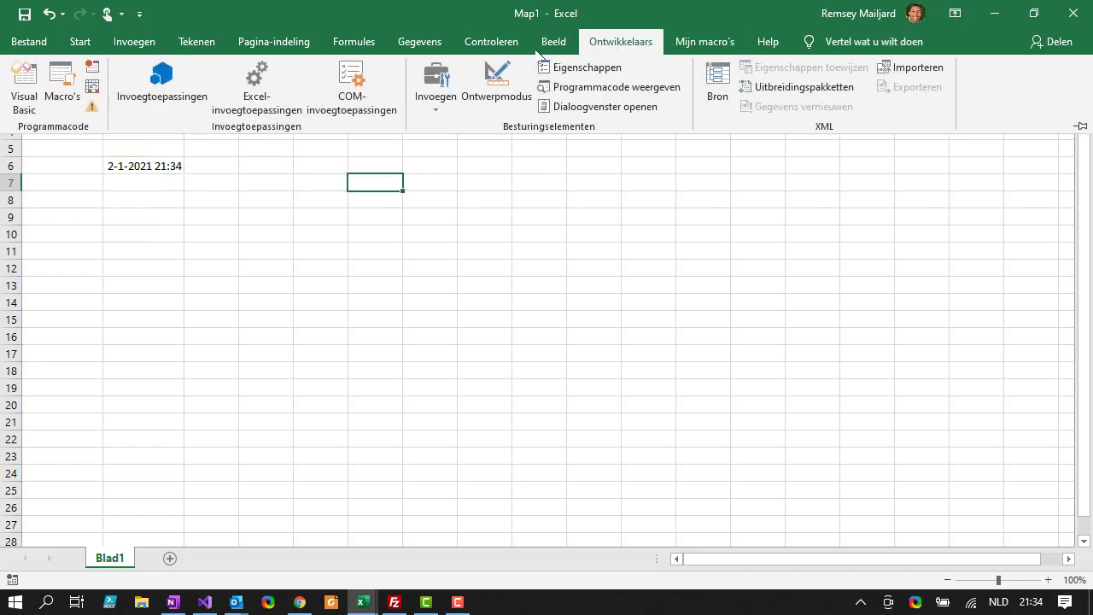
left_click(63, 85)
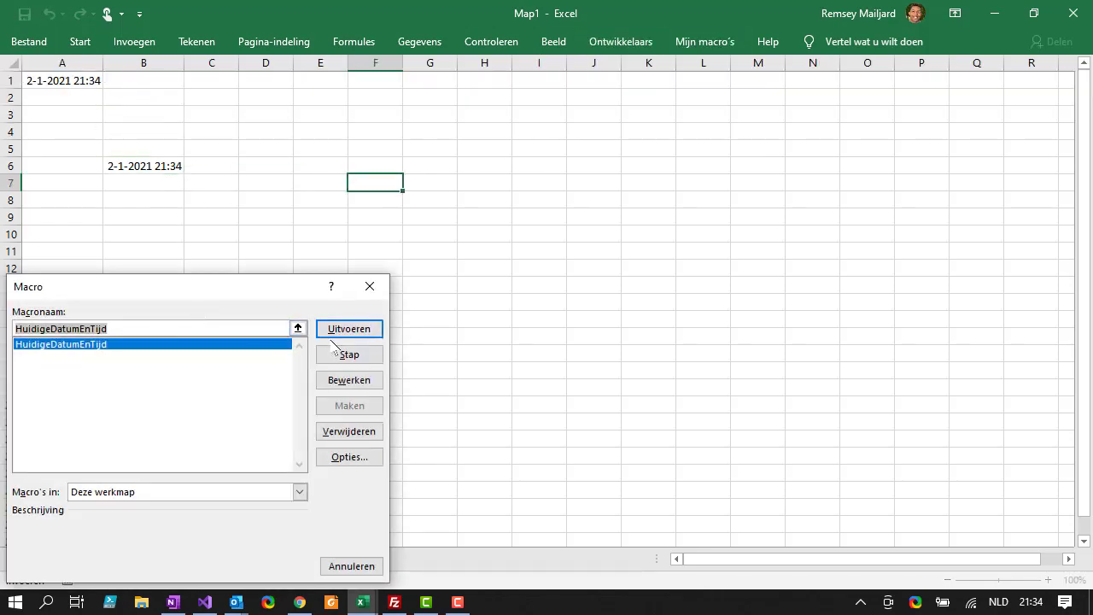
left_click(335, 329)
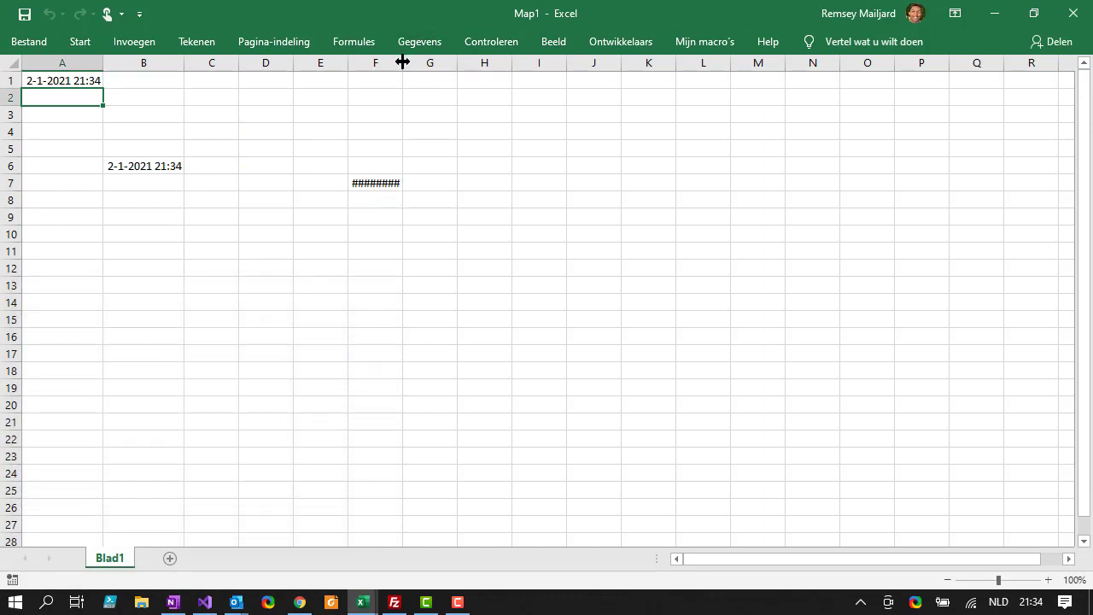
double_click(403, 62)
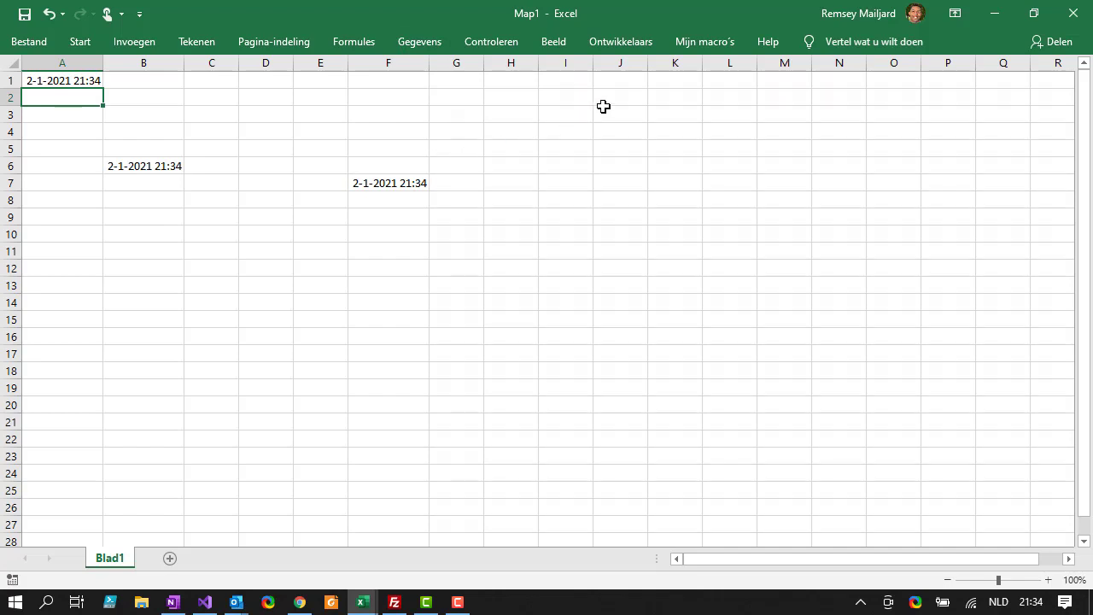
left_click(615, 44)
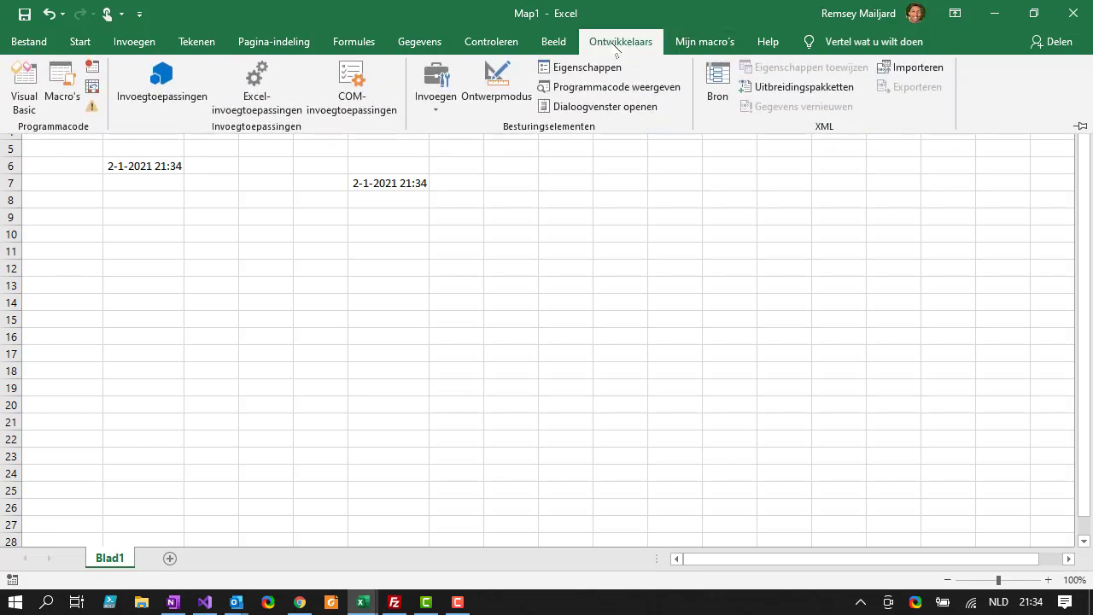
- Assign the HuidigeDatumEnTijd macro the keyboard shortcut Ctrl+Shift+H
left_click(64, 101)
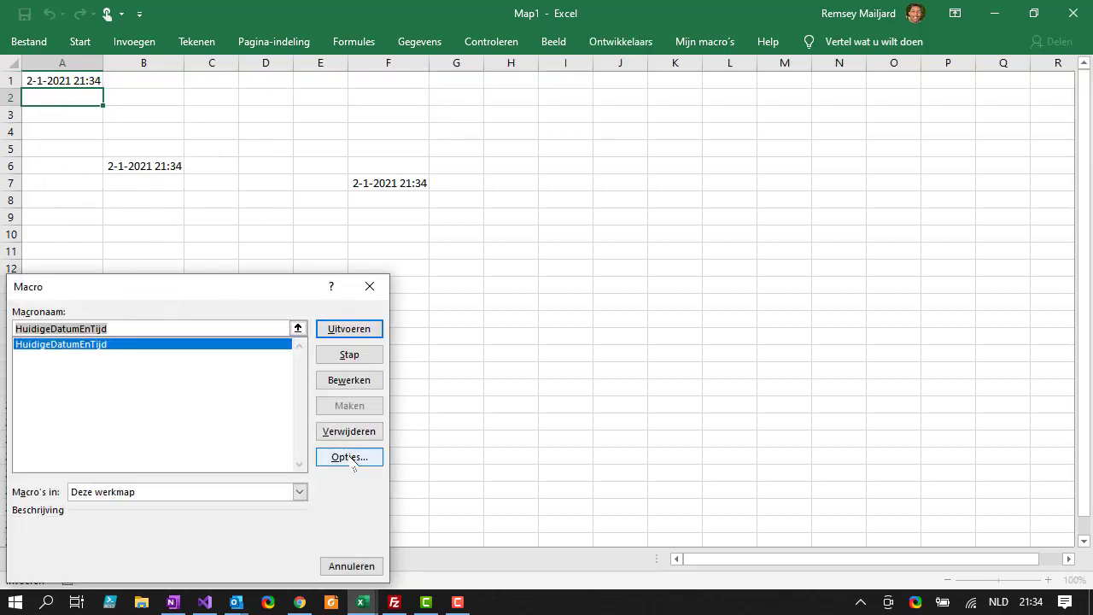
left_click(352, 461)
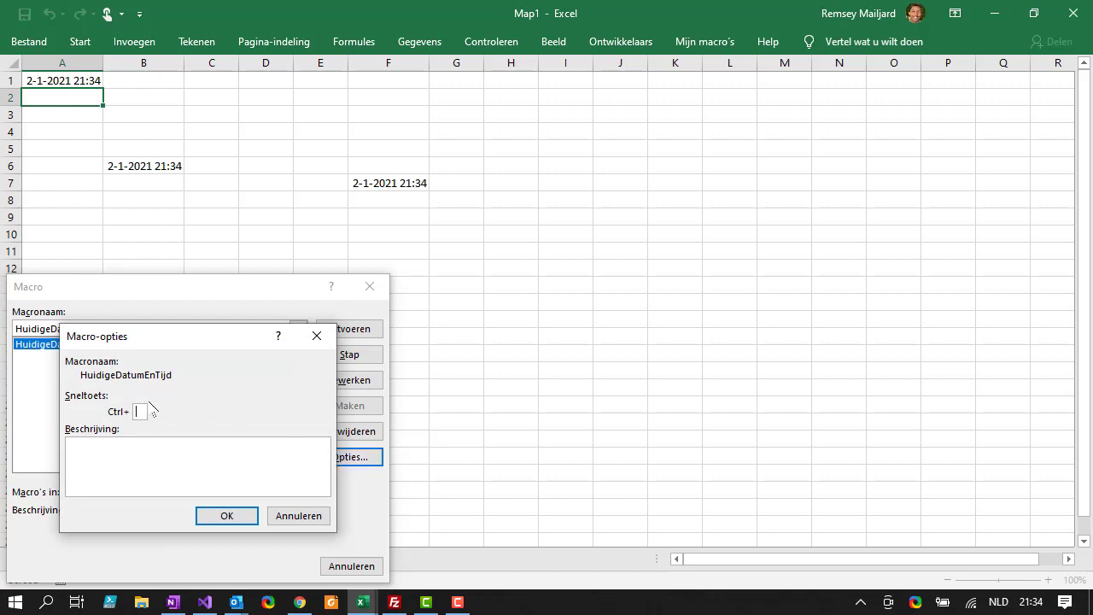
type("H")
left_click(228, 516)
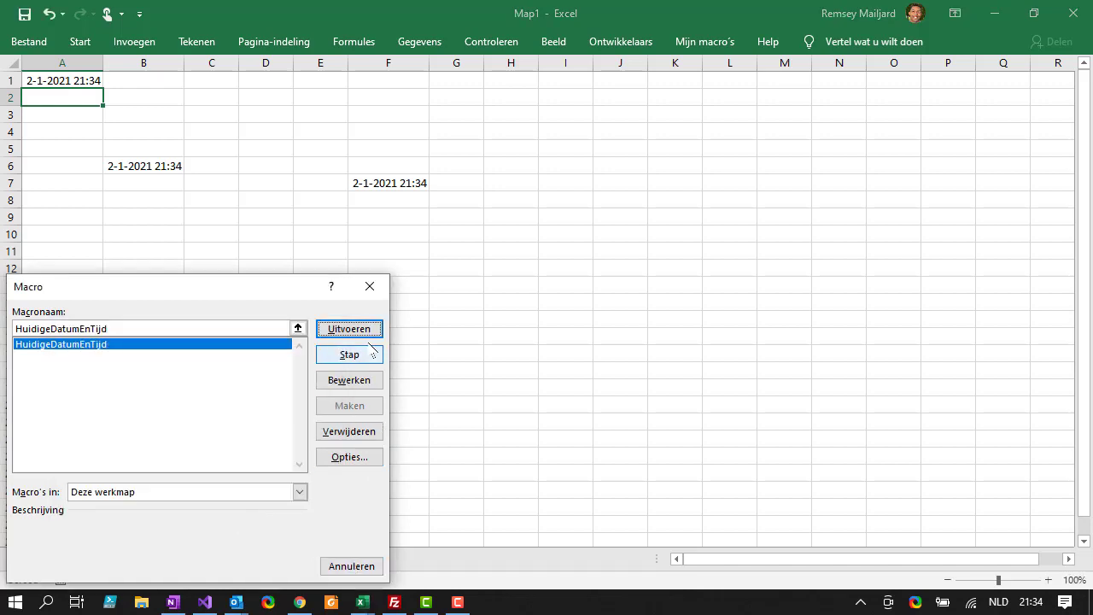
left_click(369, 288)
left_click(514, 270)
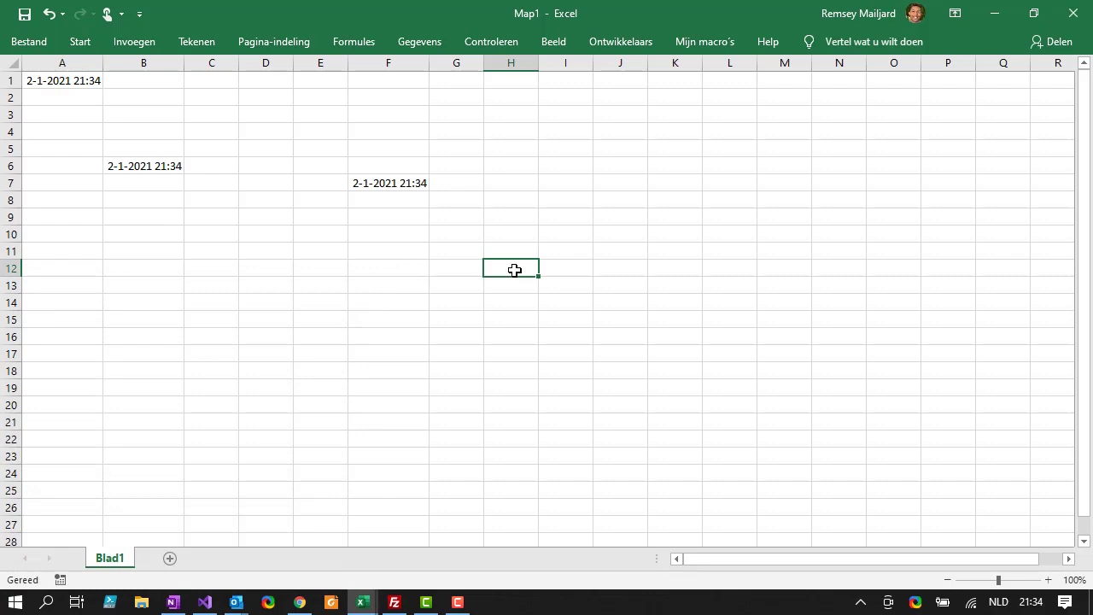
- Stamp the date in H12 with the macro shortcut, autofit column H, and select H7
key("ctrl+shift+d")
left_click(514, 270)
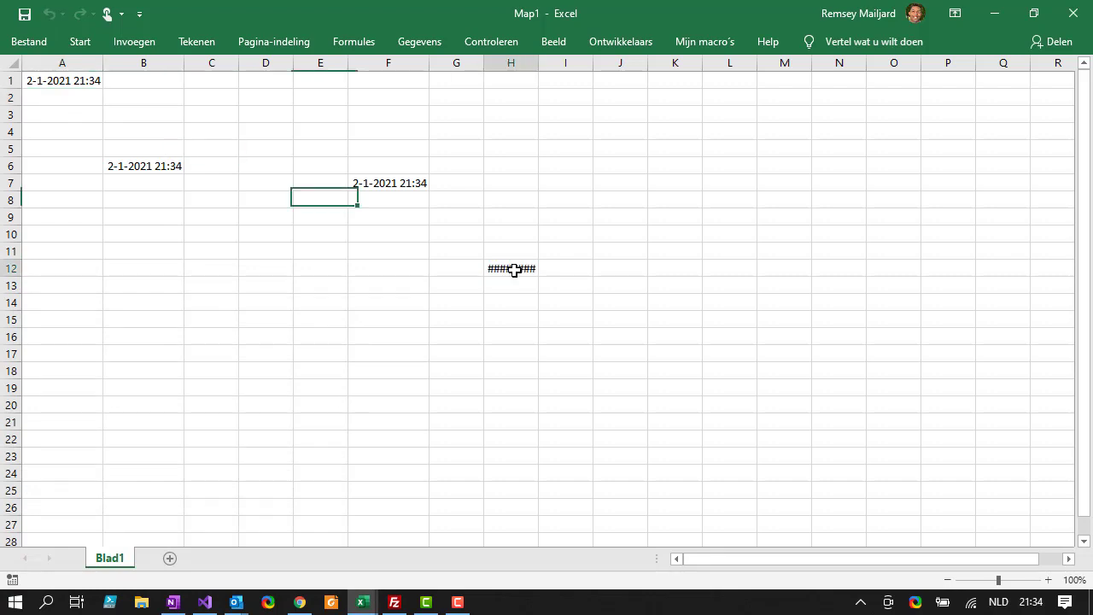
double_click(539, 63)
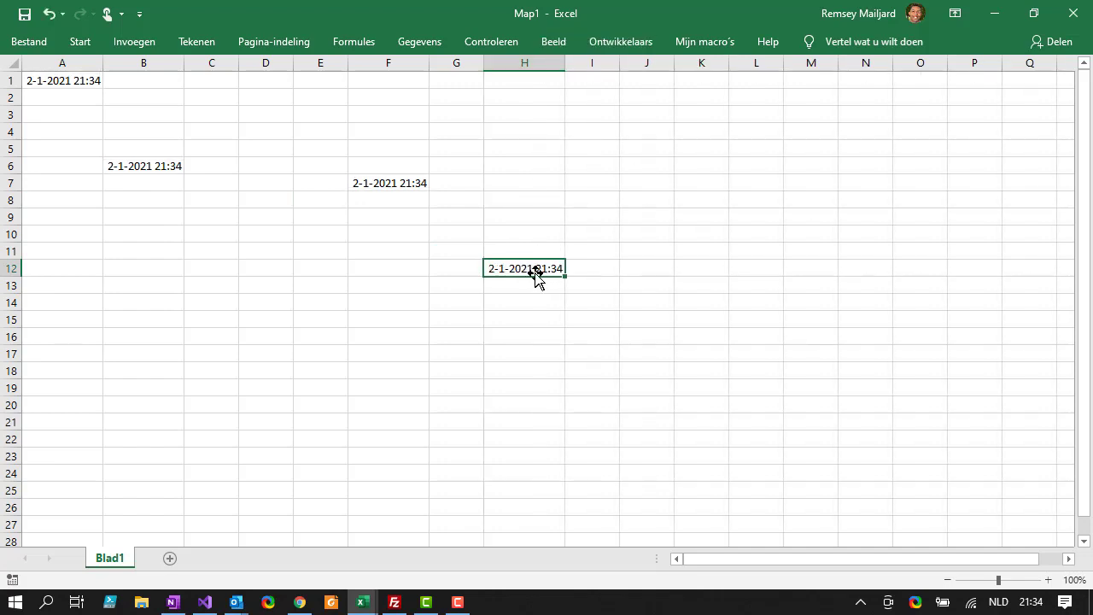
left_click(515, 185)
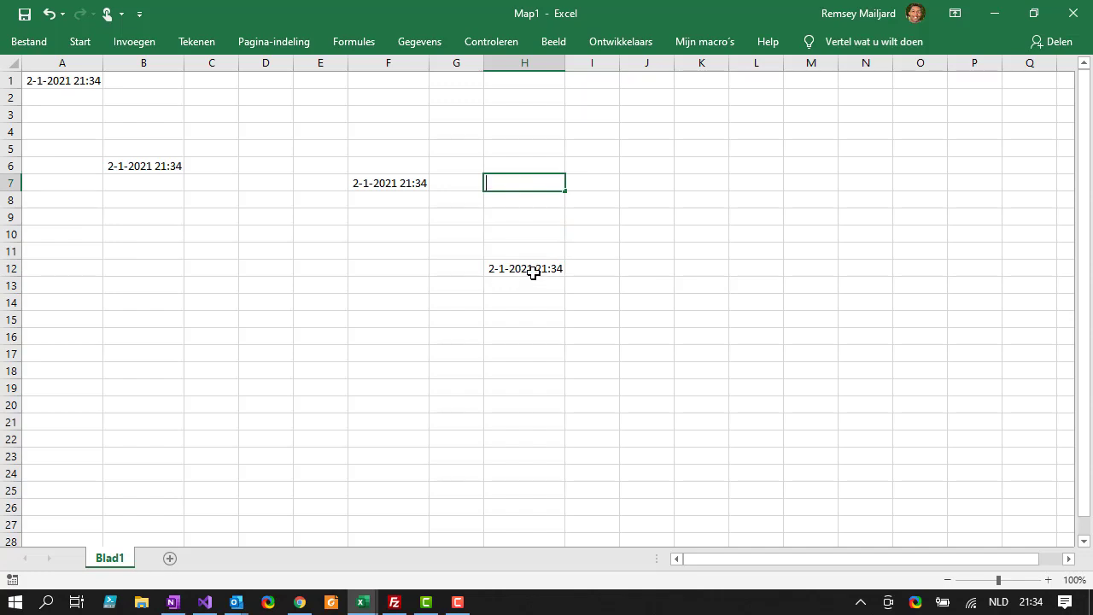
- Enter =NU() in H7 to show the current date and time
type("=NU()")
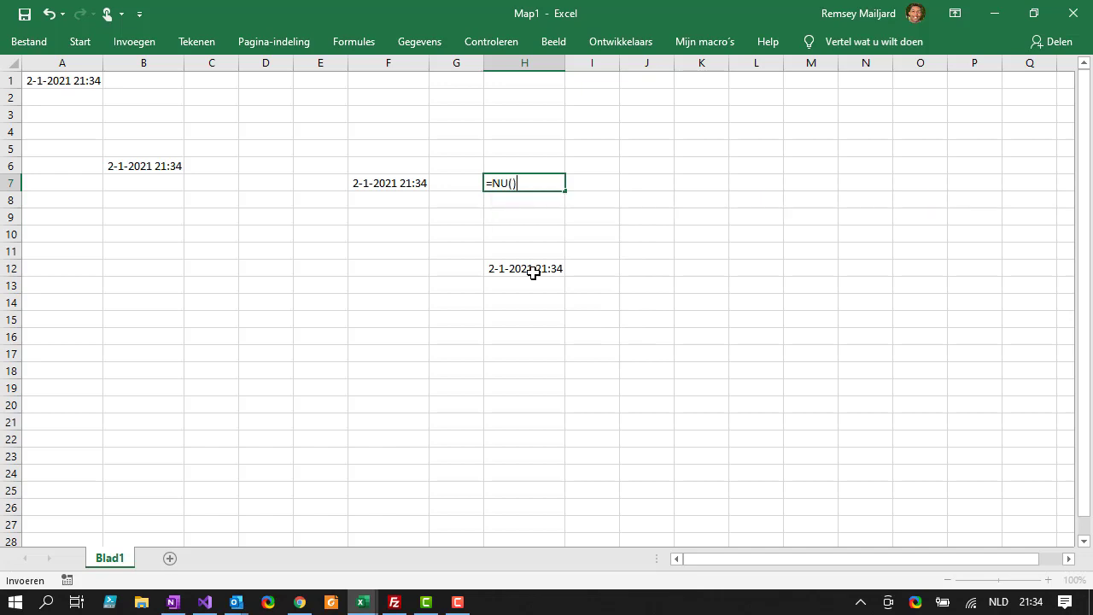
key("Return")
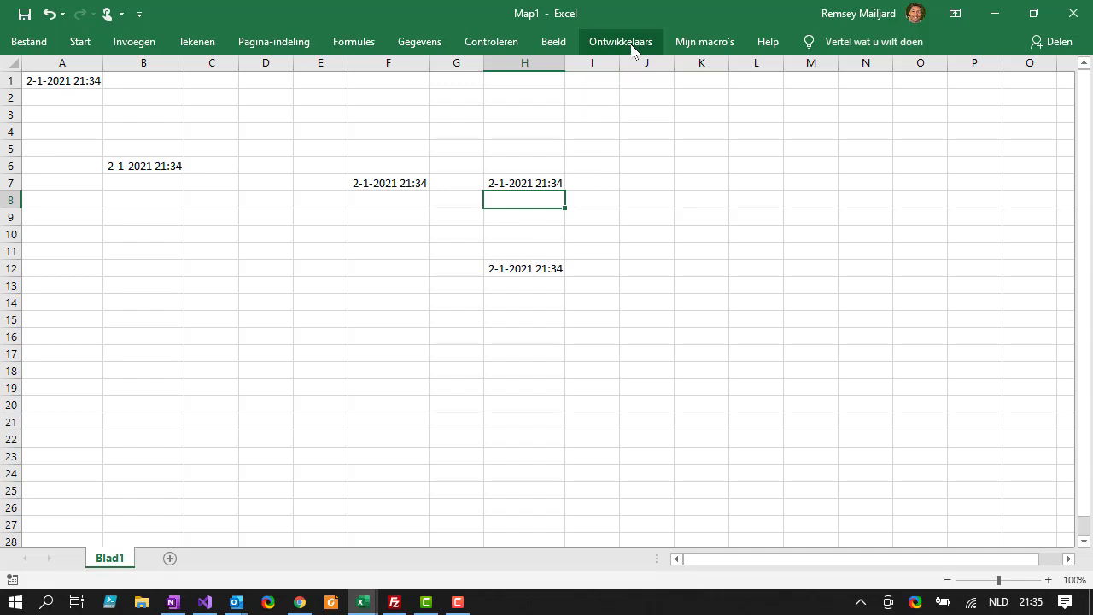
- Open the Visual Basic editor and insert a new empty module
left_click(633, 47)
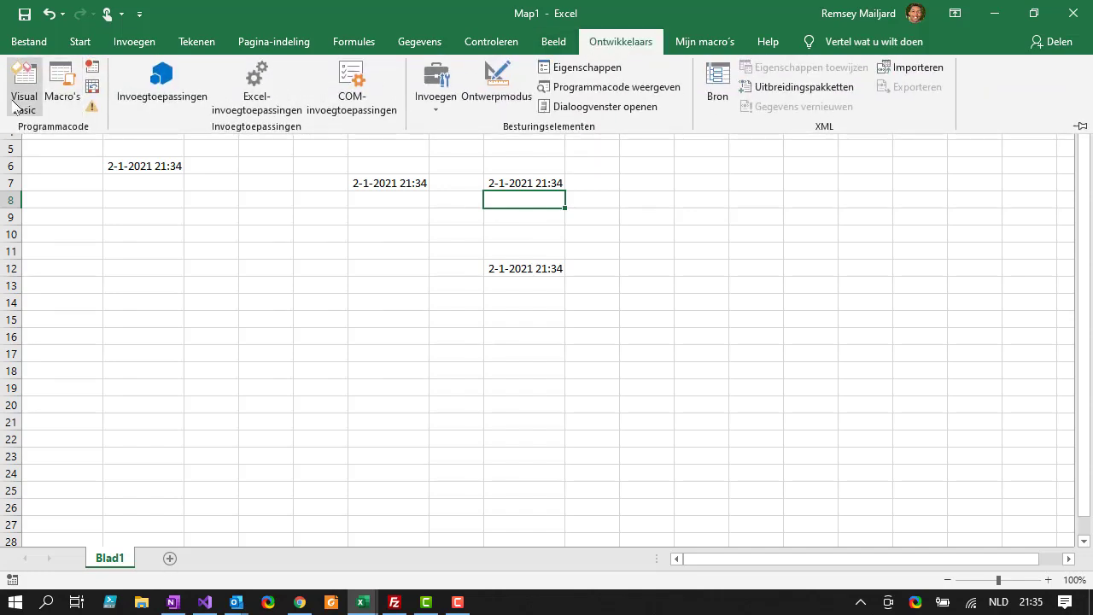
left_click(21, 101)
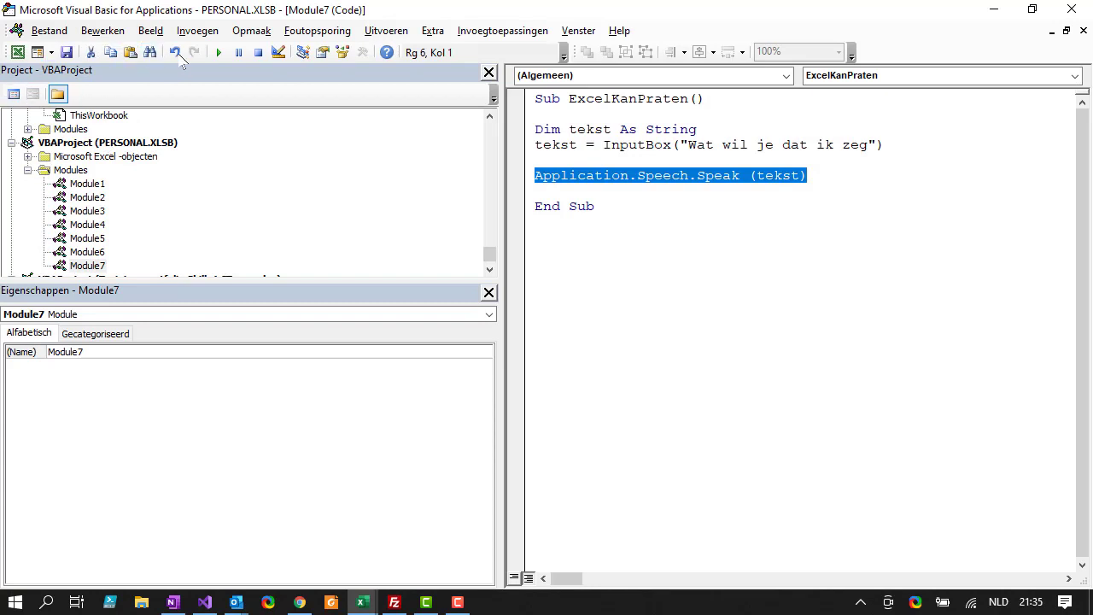
left_click(197, 31)
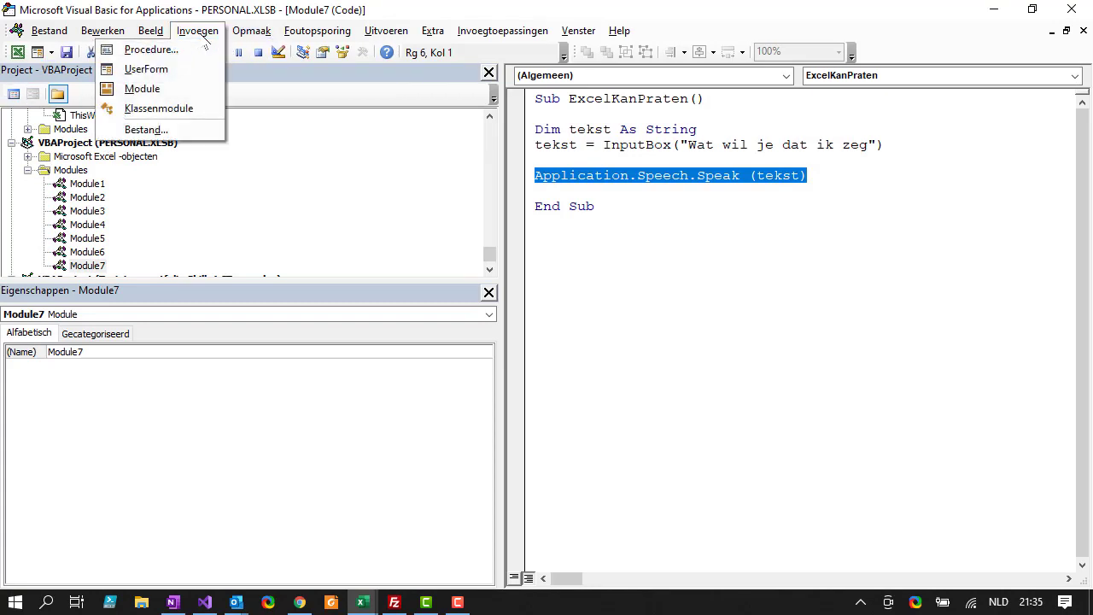
left_click(169, 90)
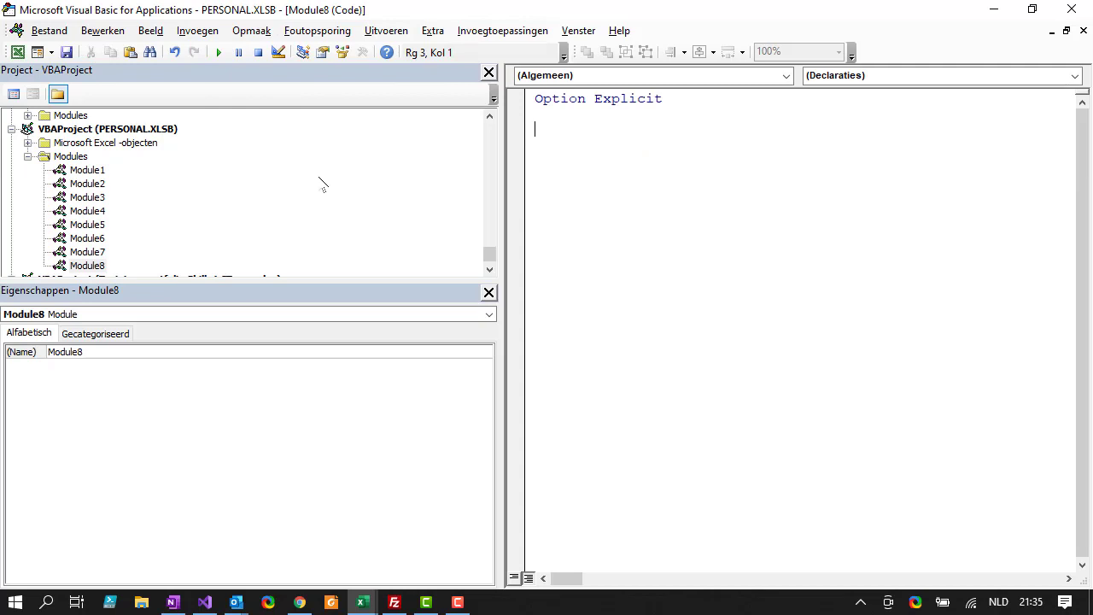
- Expand the Modules folder of VBAProject (Map1) in the Project Explorer
scroll(323, 185, "up", 1)
scroll(323, 186, "up", 1)
scroll(322, 185, "up", 1)
scroll(322, 185, "up", 5)
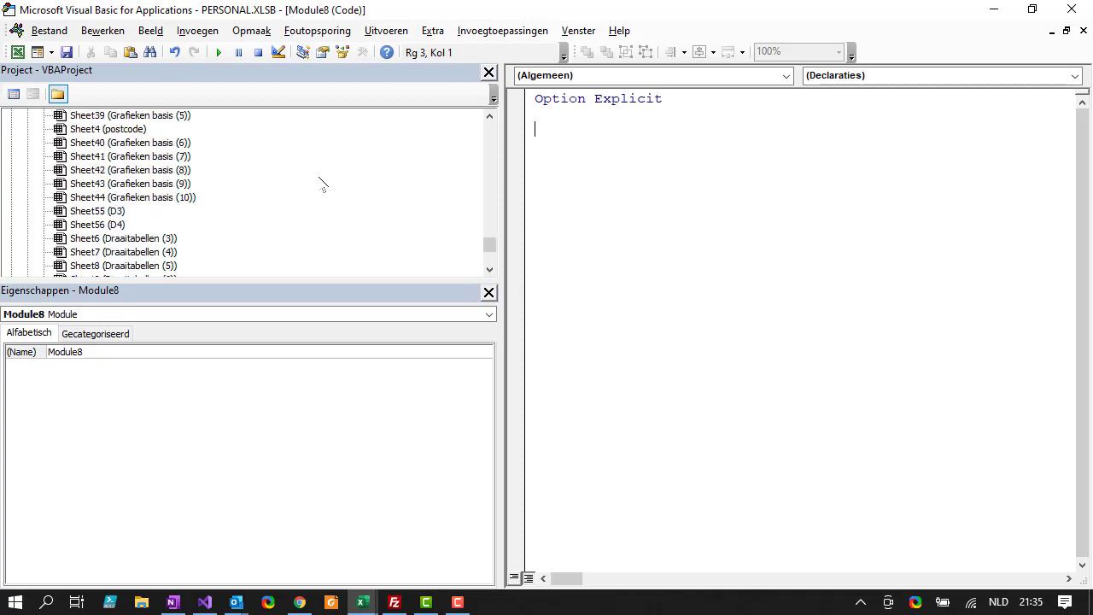
scroll(323, 186, "down", 1)
scroll(322, 185, "down", 4)
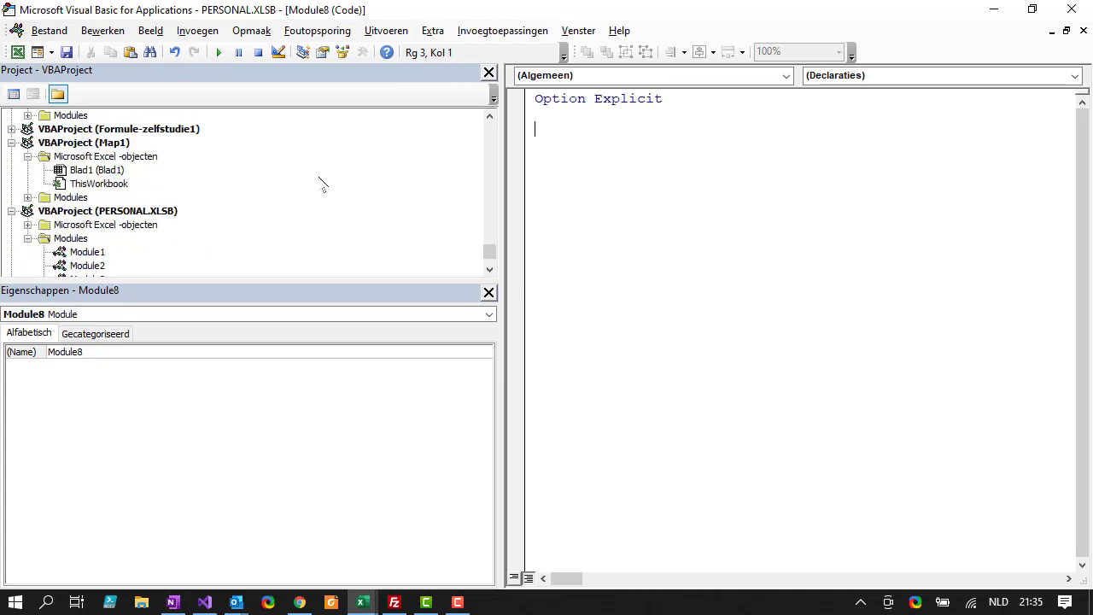
scroll(323, 185, "up", 3)
scroll(323, 186, "up", 2)
scroll(323, 185, "up", 2)
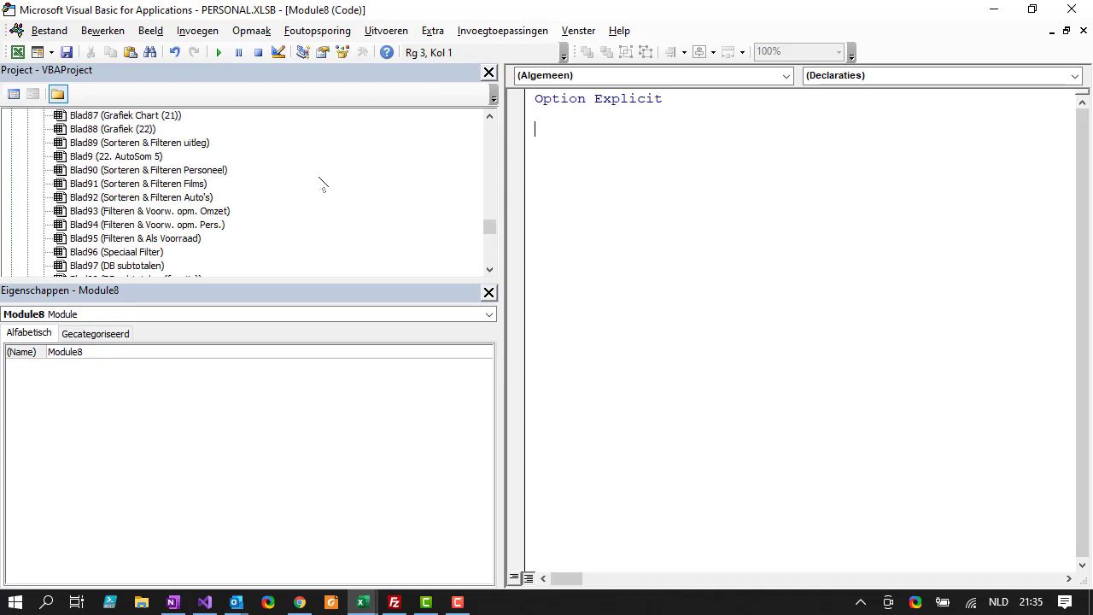
scroll(323, 185, "up", 2)
scroll(325, 187, "down", 5)
scroll(325, 186, "down", 2)
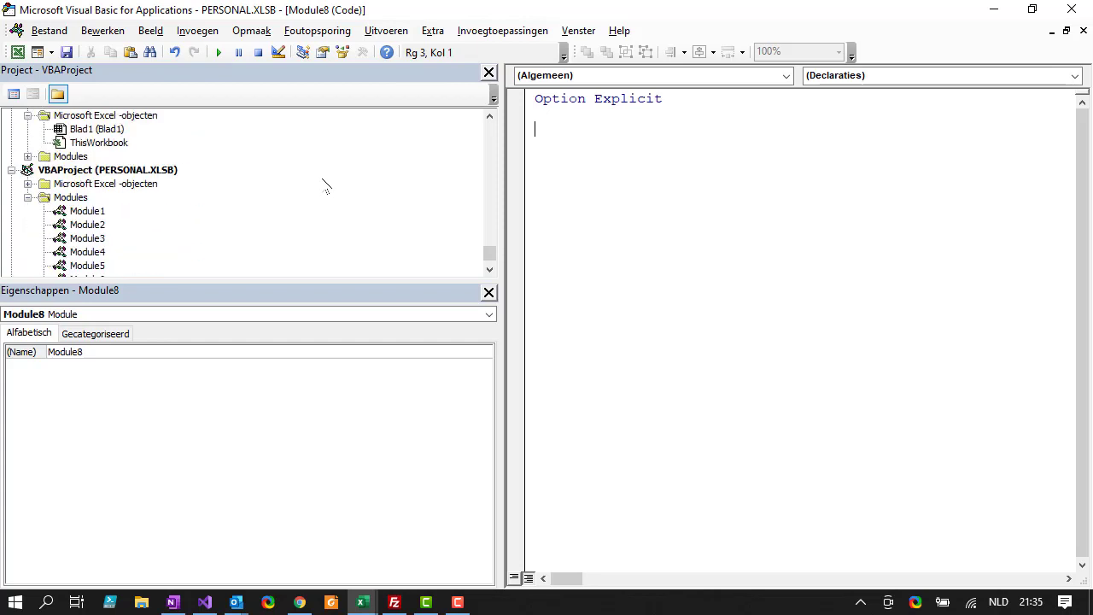
left_click(29, 157)
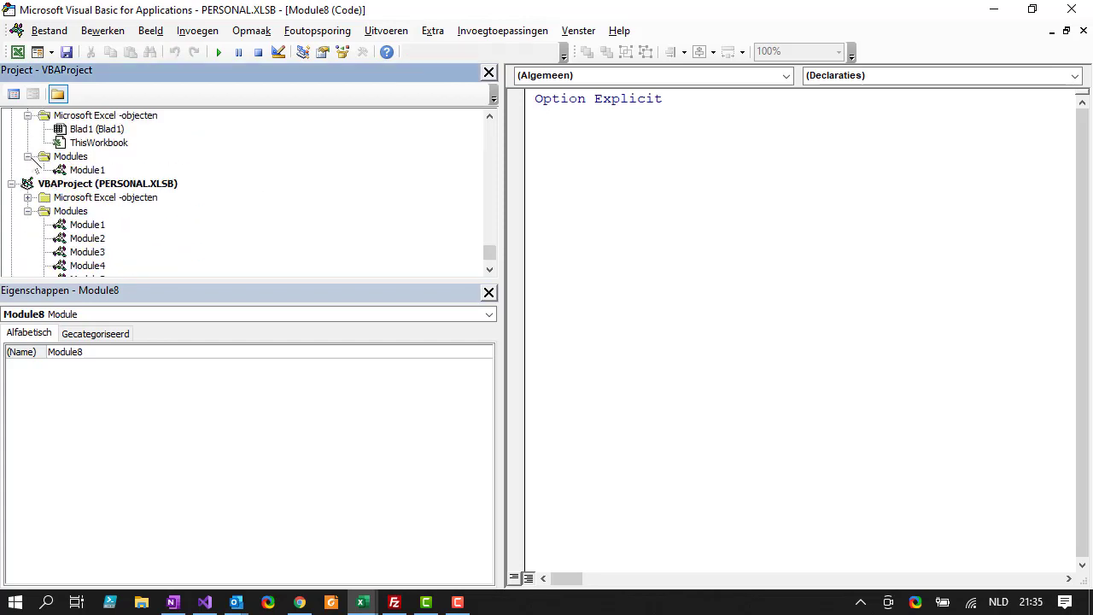
left_click(86, 169)
- Open Map1's Module1 to view the recorded HuidigeDatumEnTijd code
double_click(84, 173)
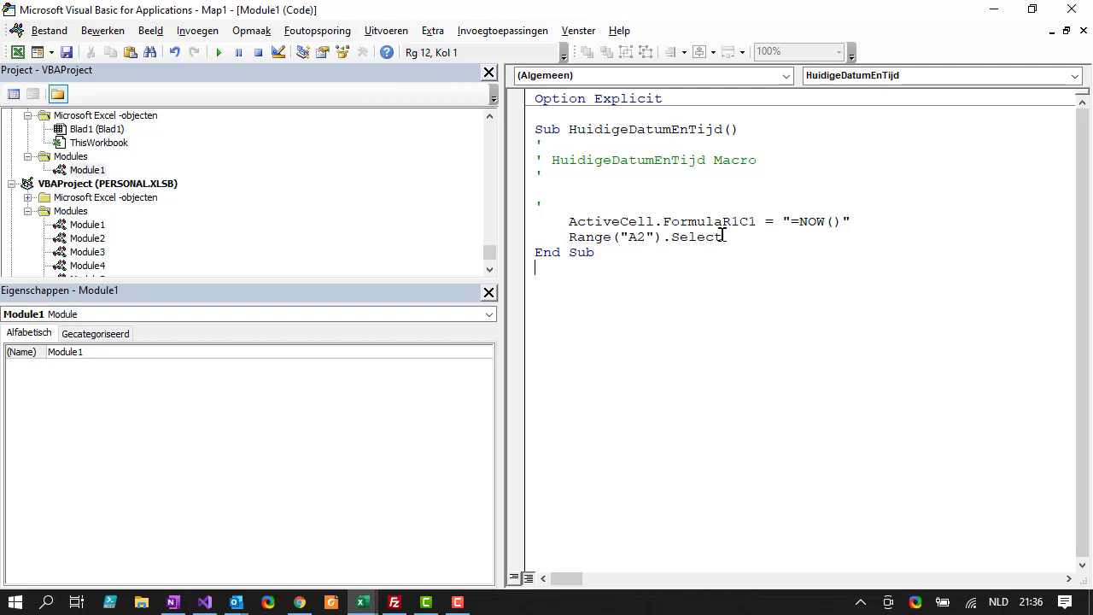
- Below the date macro, add a new Sub ExcelKanPraten() whose first line is the comment 'Toelichting
left_click(630, 256)
key("Return")
key("Return")
type("Sub ")
type("Excel")
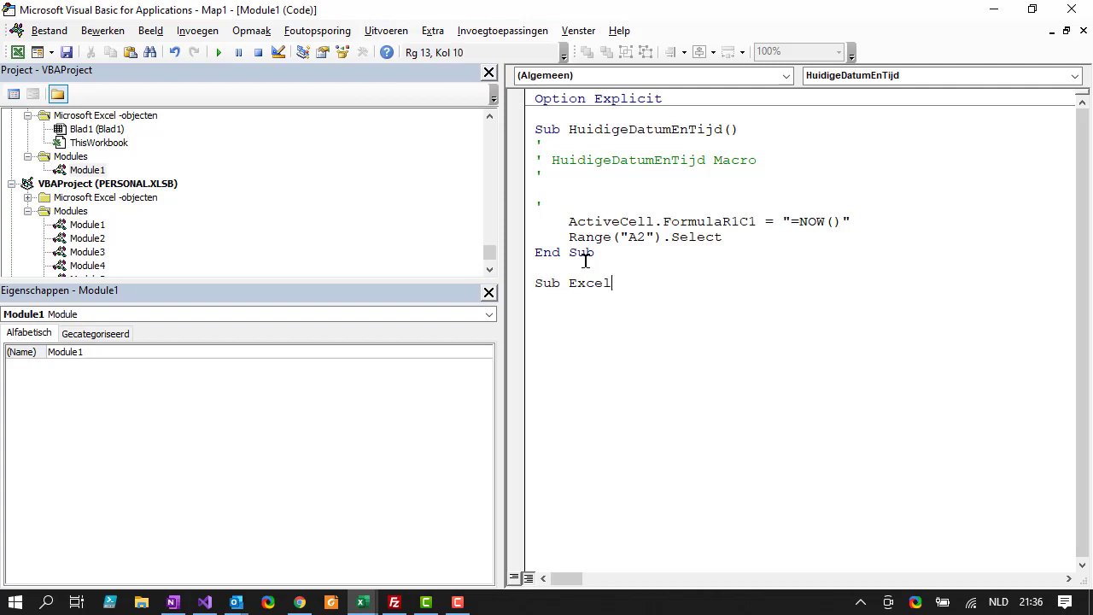
type("KanPrat")
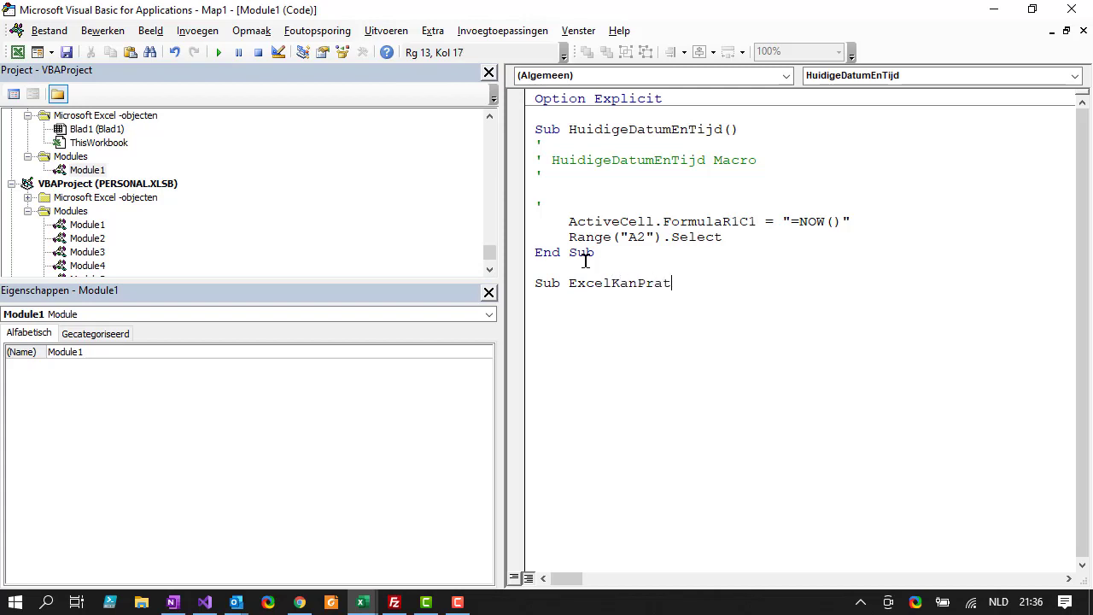
type("en()")
key("Return")
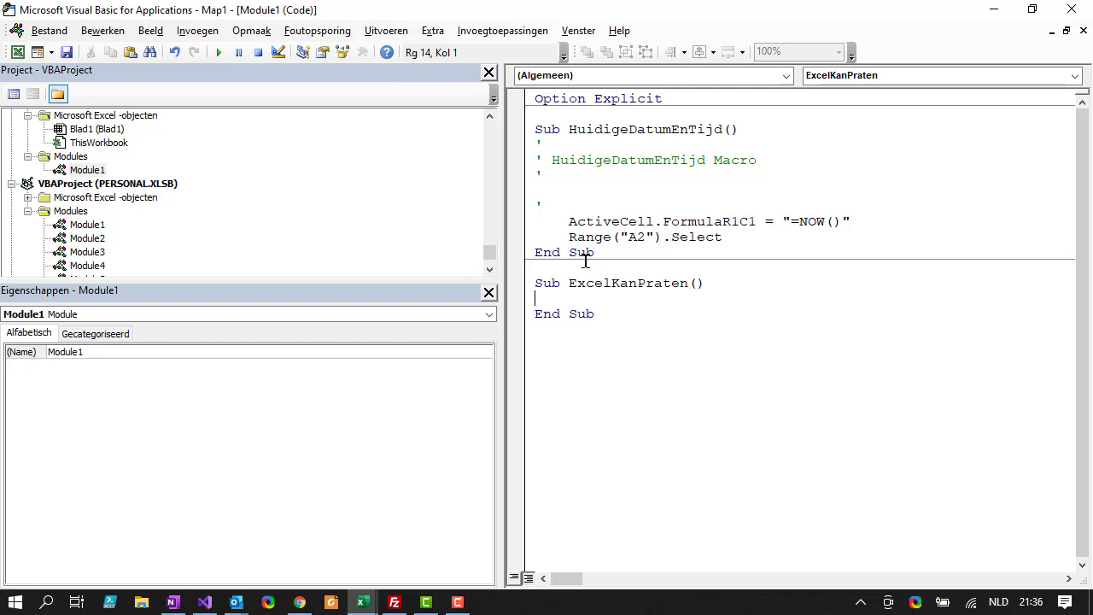
type("'")
type("Toelichtin")
key("BackSpace")
type("ng")
key("Return")
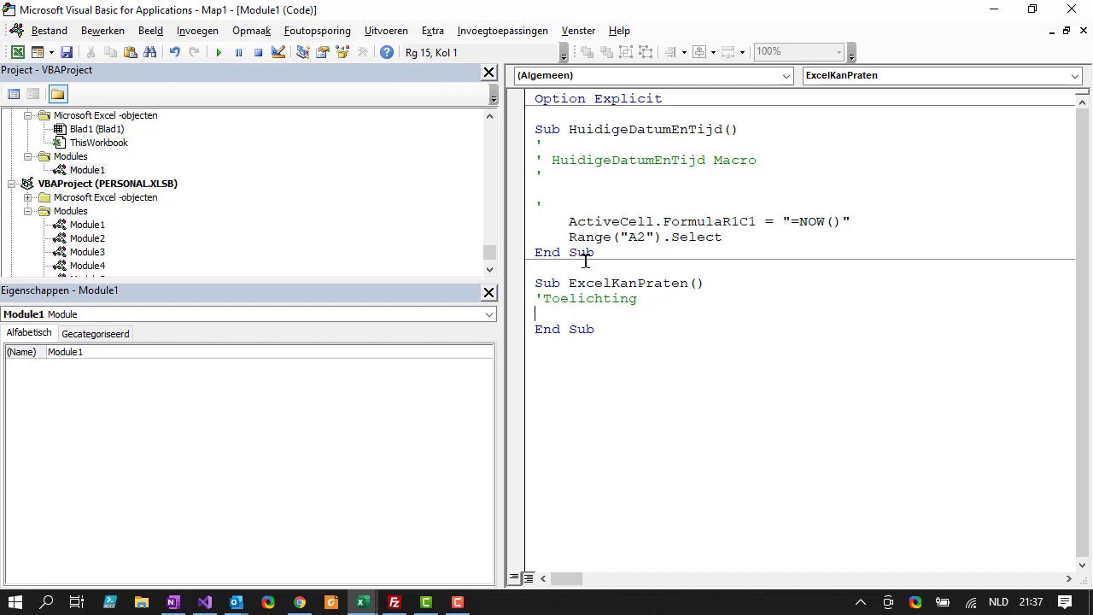
- Add an 'Ontwikkelaar: comment with the developer's name under 'Toelichting, followed by a blank line
type("''")
type("Ontwikl")
type("aar")
key("BackSpace")
key("BackSpace")
key("BackSpace")
key("BackSpace")
type("kelaa")
type("r\":")
key("BackSpace")
key("BackSpace")
type("Remsey Ma")
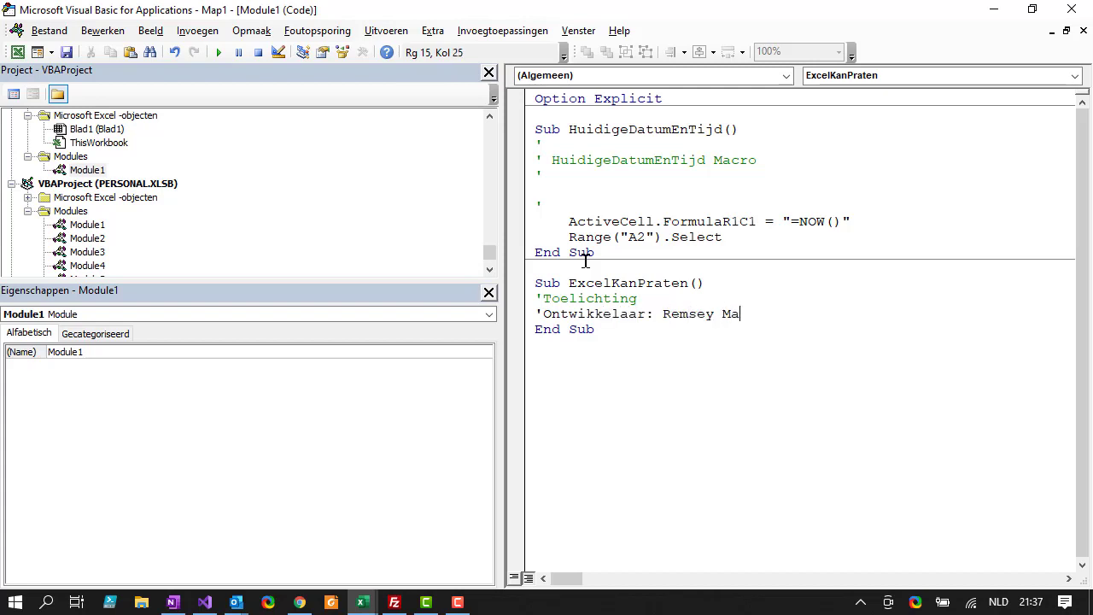
type("iljard")
key("Return")
key("Return")
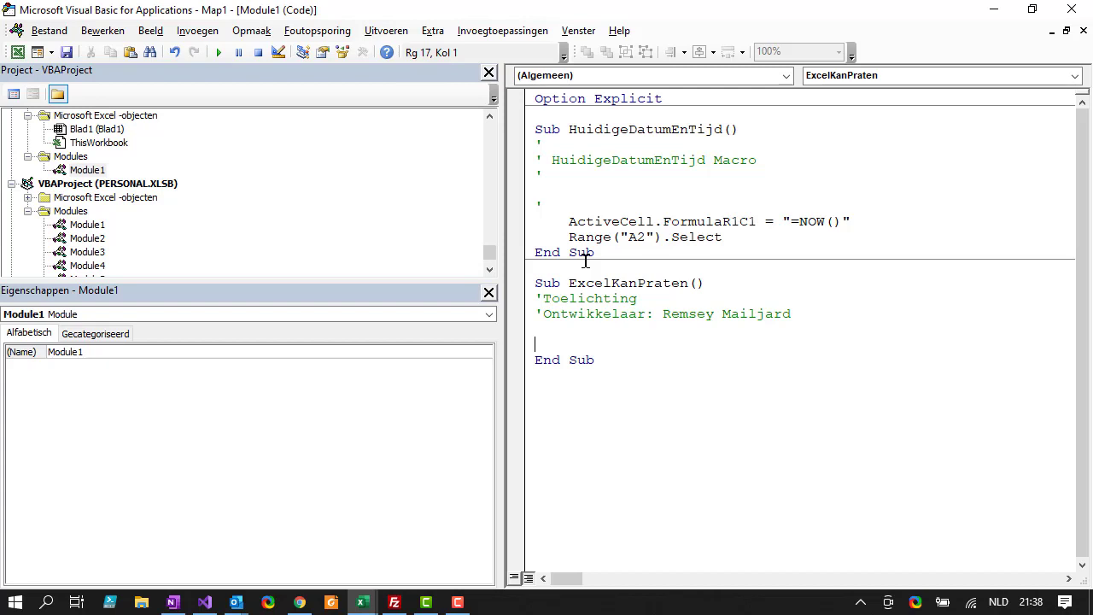
- Add an Application.Speech.Speak line with the quoted greeting "Hi, my name is" plus the author's name
type("A")
type("pplication")
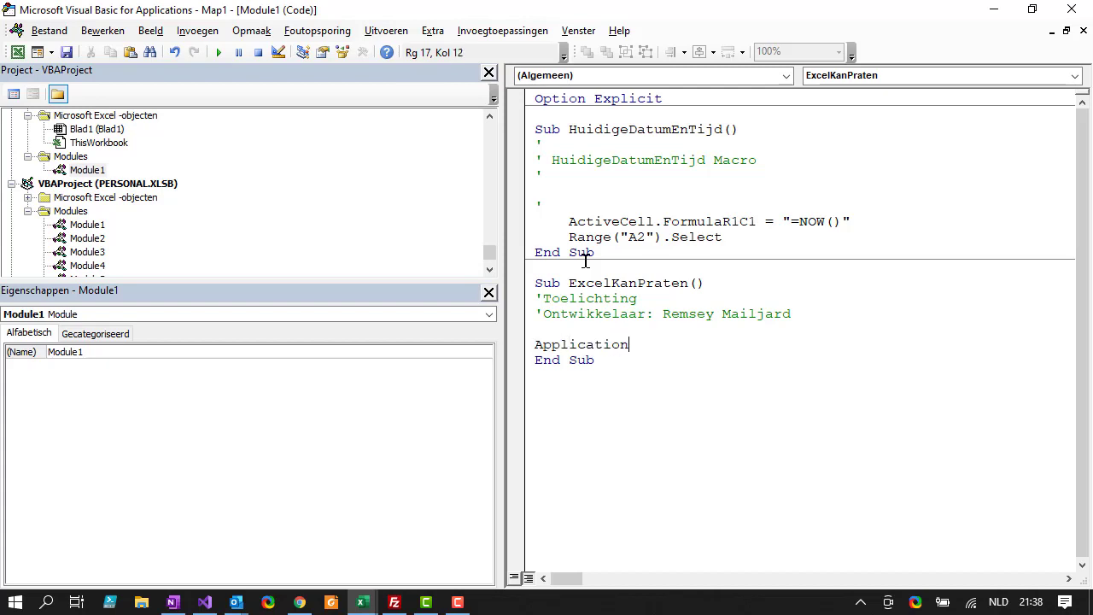
type(".")
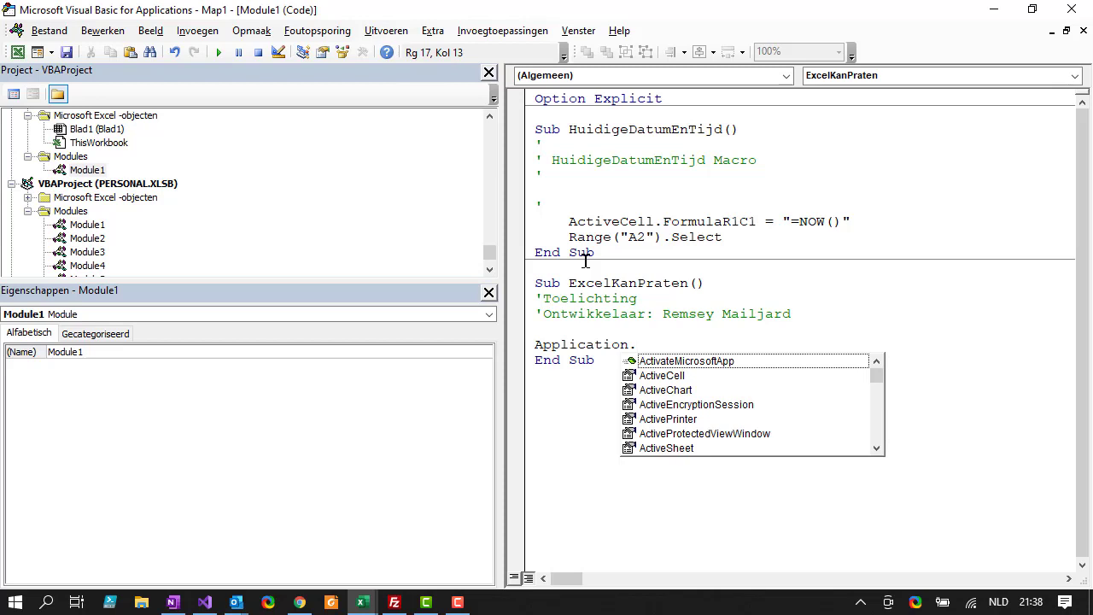
type("Speech.S")
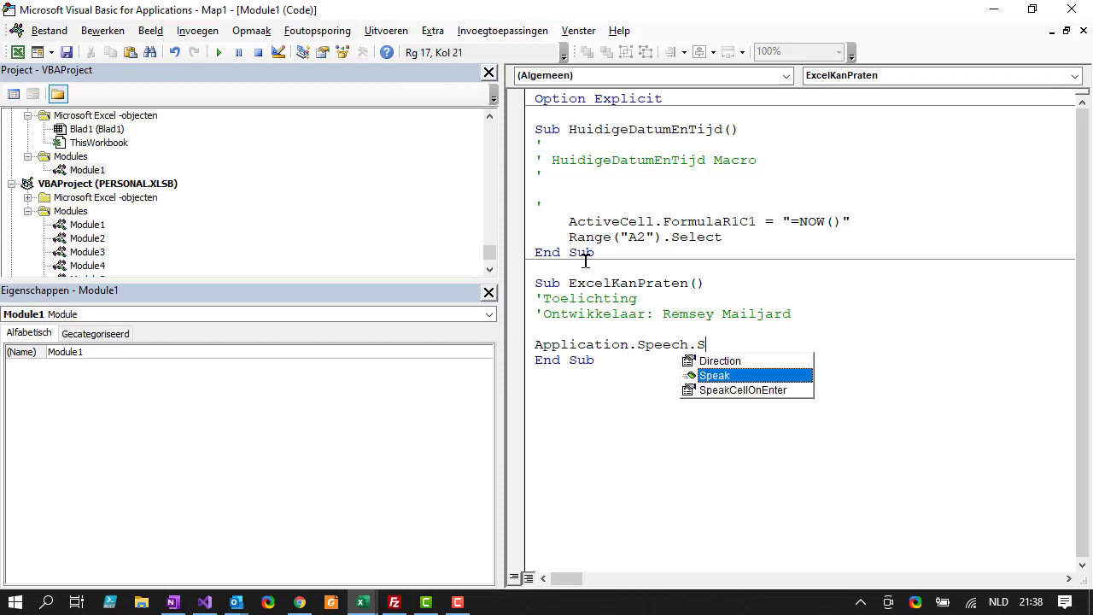
type("peak")
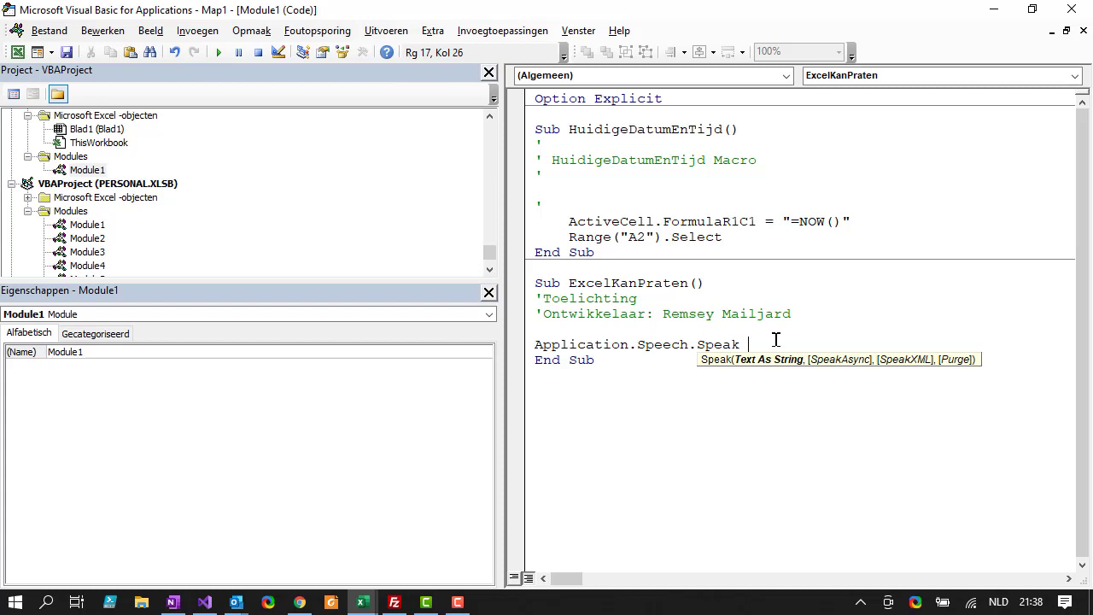
type("\"\"")
left_click(756, 342)
type("Hi")
type(", my name ")
type("is Remsey Ma")
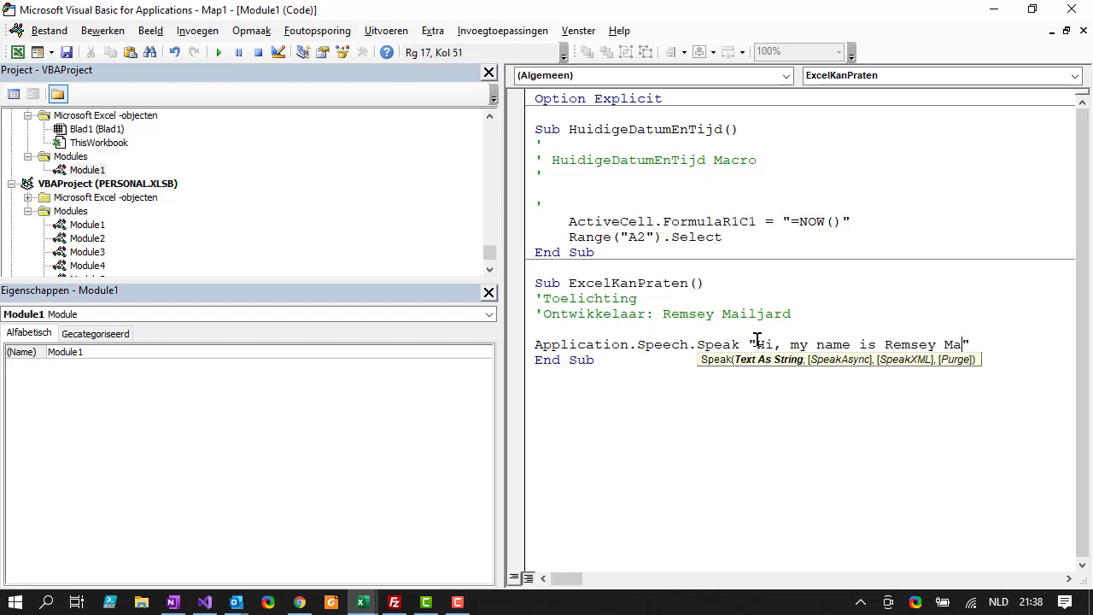
type("iljard")
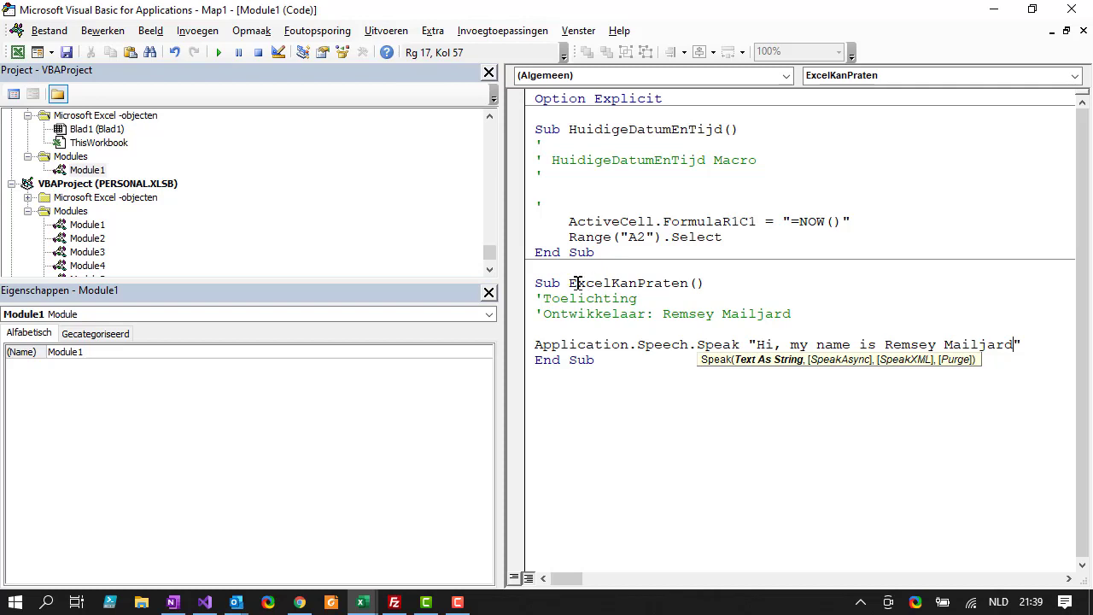
- Run ExcelKanPraten to hear the spoken greeting, then close the VBA editor
left_click(534, 283)
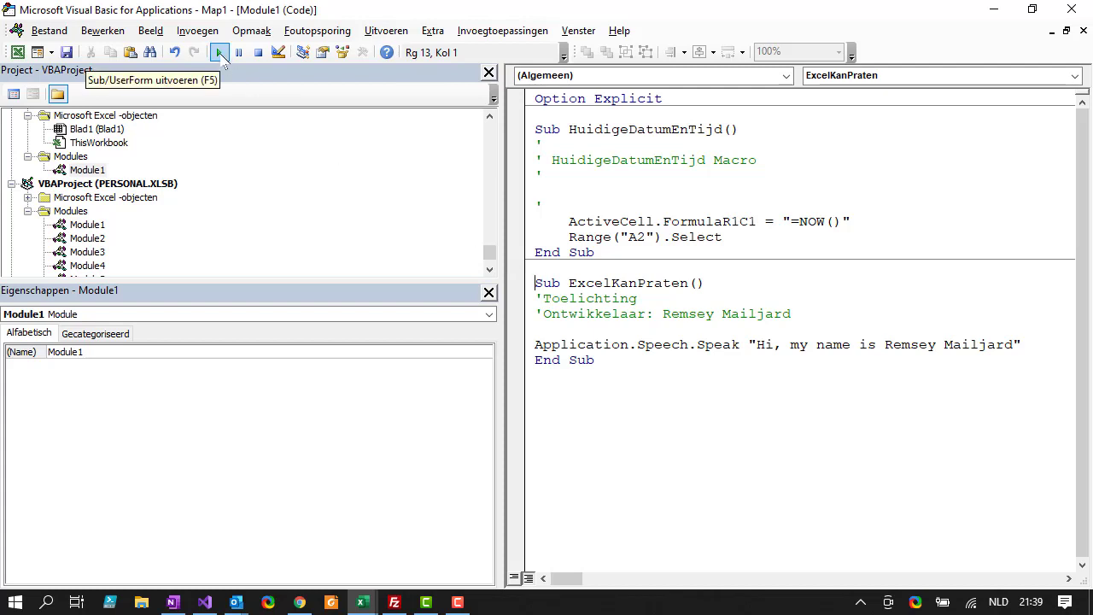
left_click(221, 53)
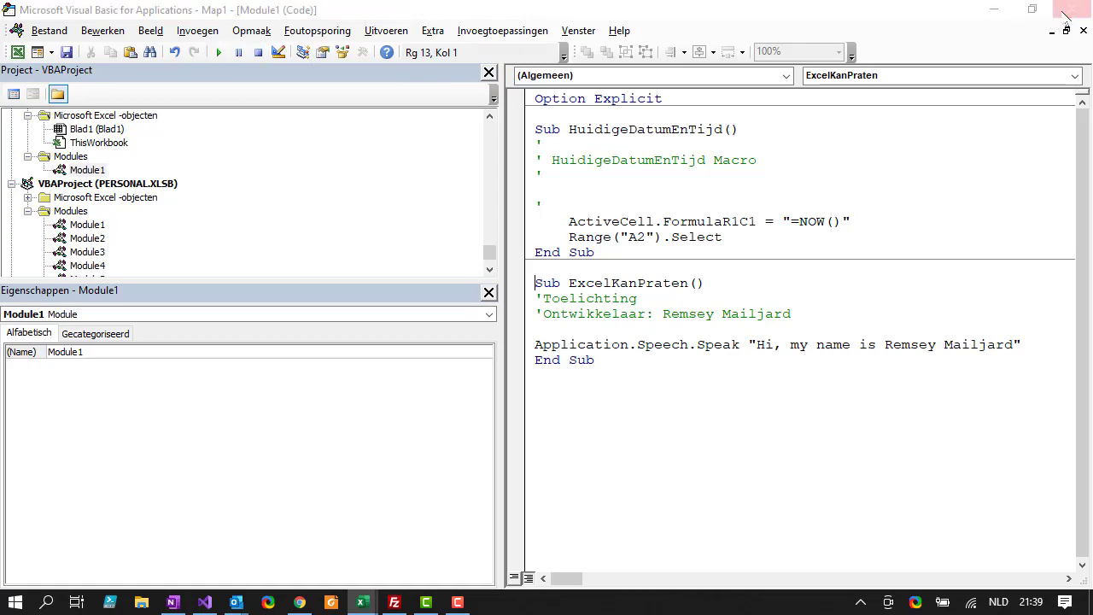
left_click(1071, 9)
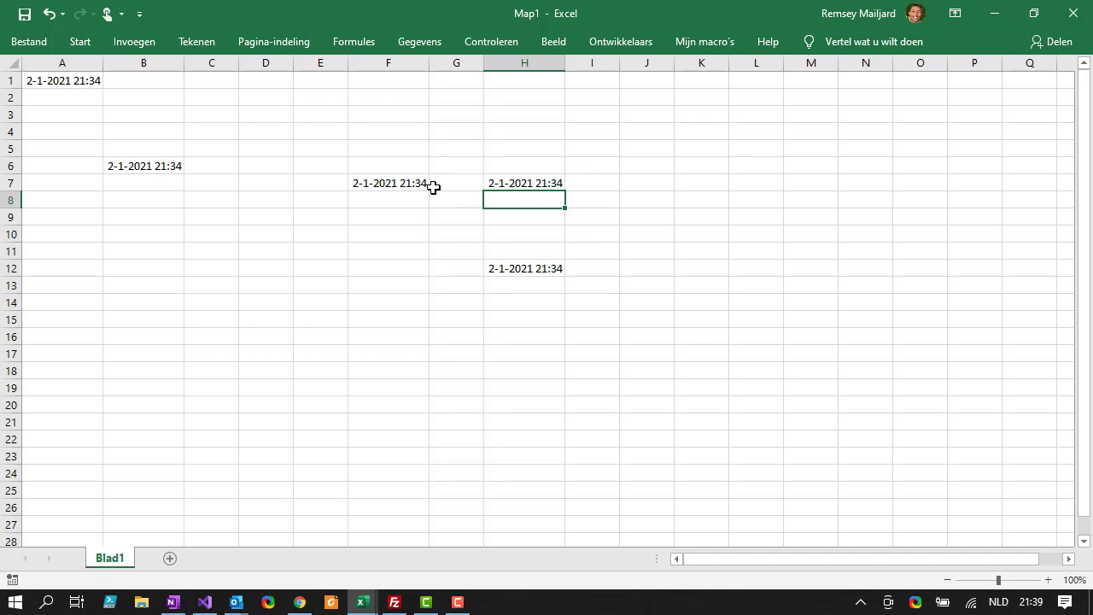
- Add sheet Blad2 and draw a form-control button over columns D–G, rows 5–11
left_click(171, 559)
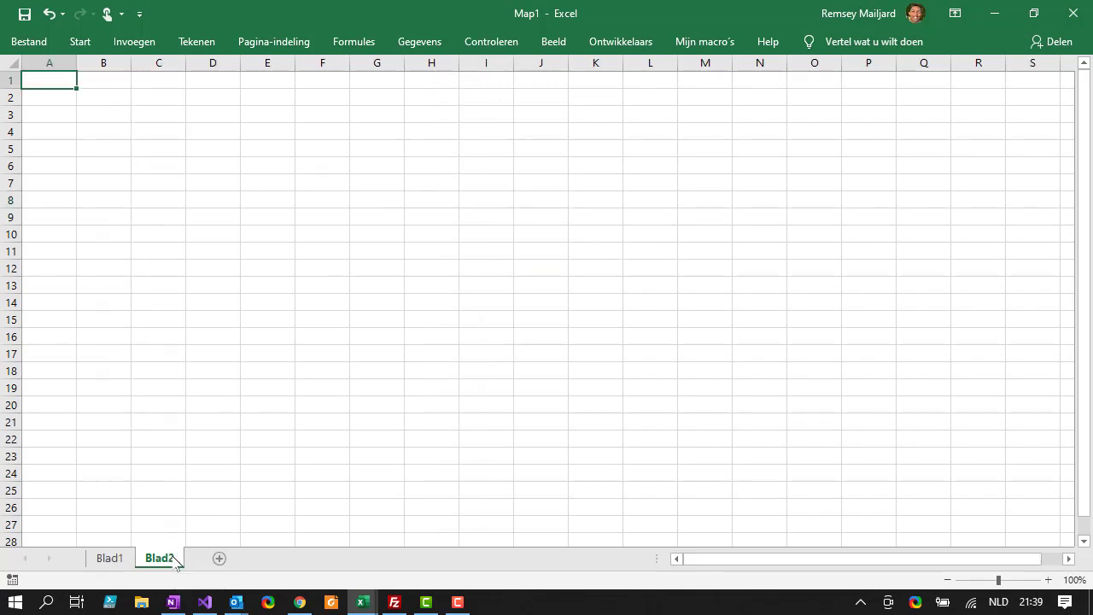
left_click(640, 48)
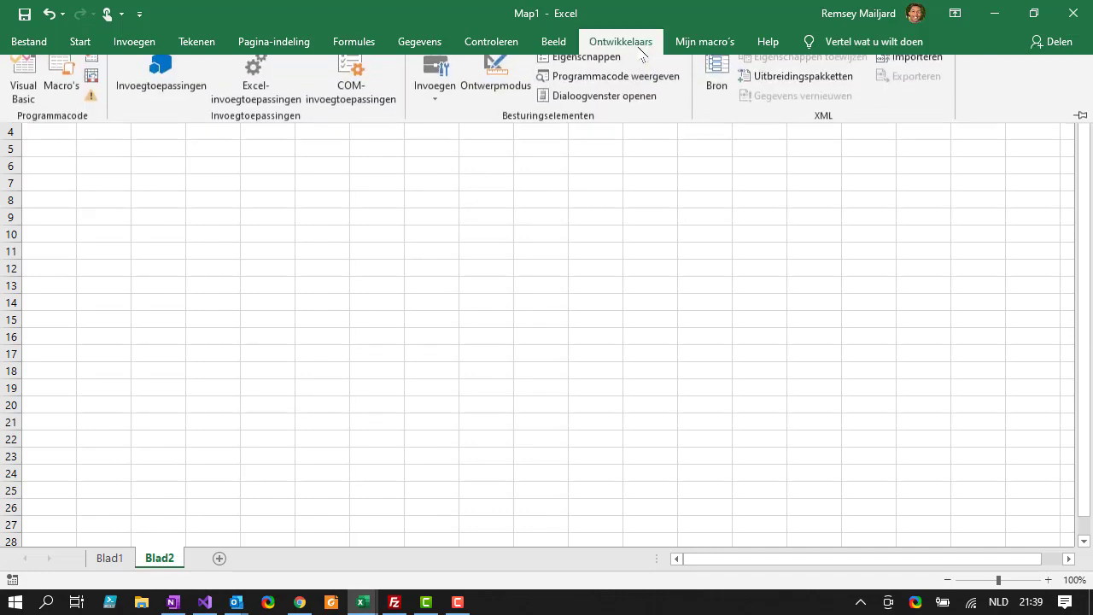
left_click(435, 89)
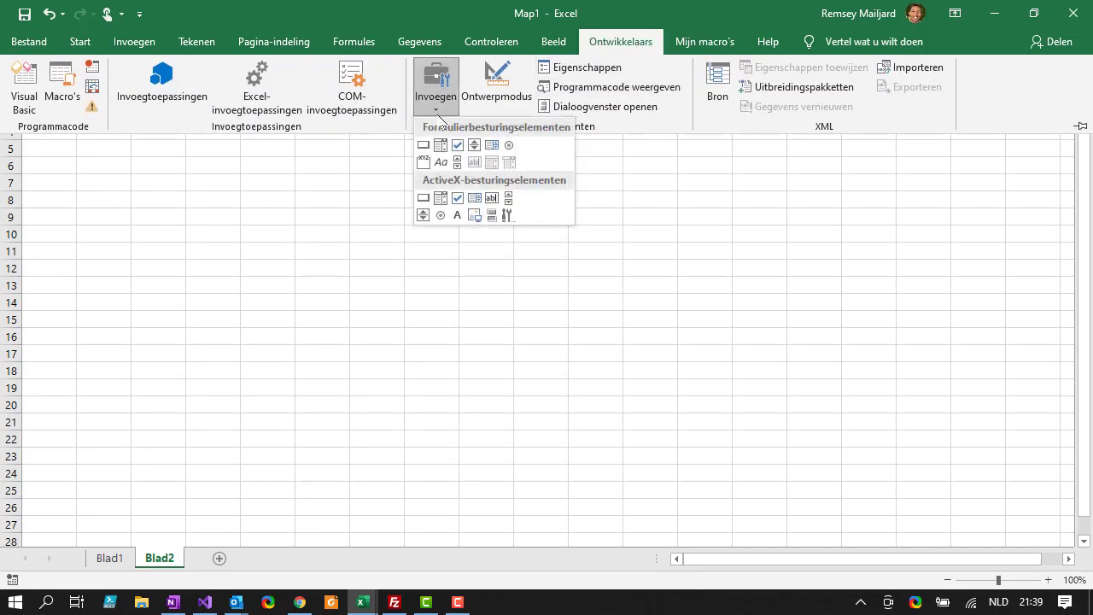
left_click(423, 147)
left_click_drag(229, 154, 429, 254)
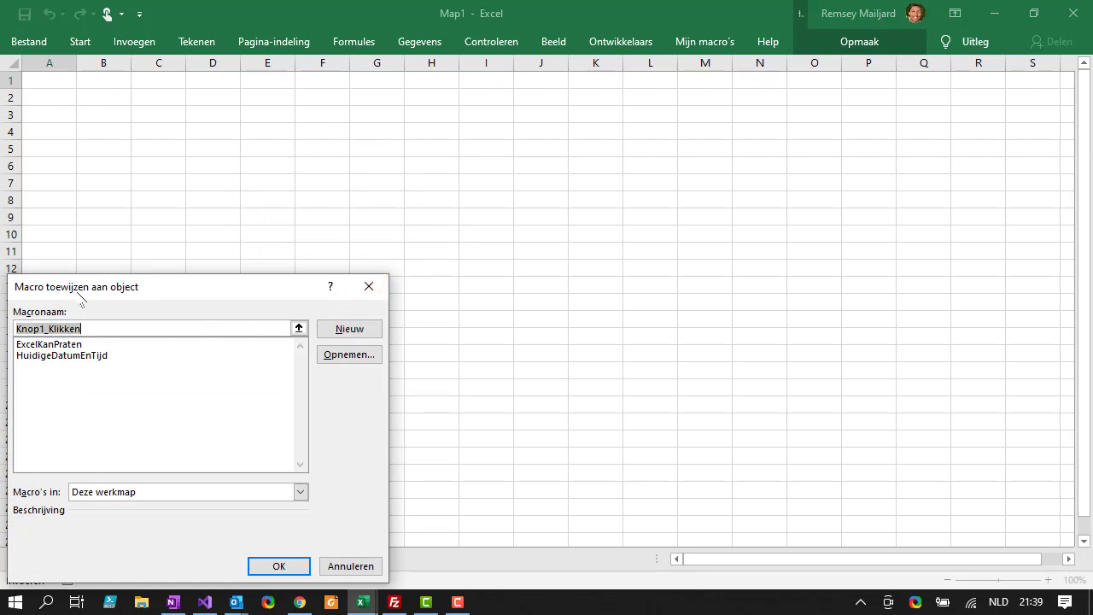
- Assign ExcelKanPraten to the button, relabel it 'Praat tegen mij', and test it
left_click(51, 345)
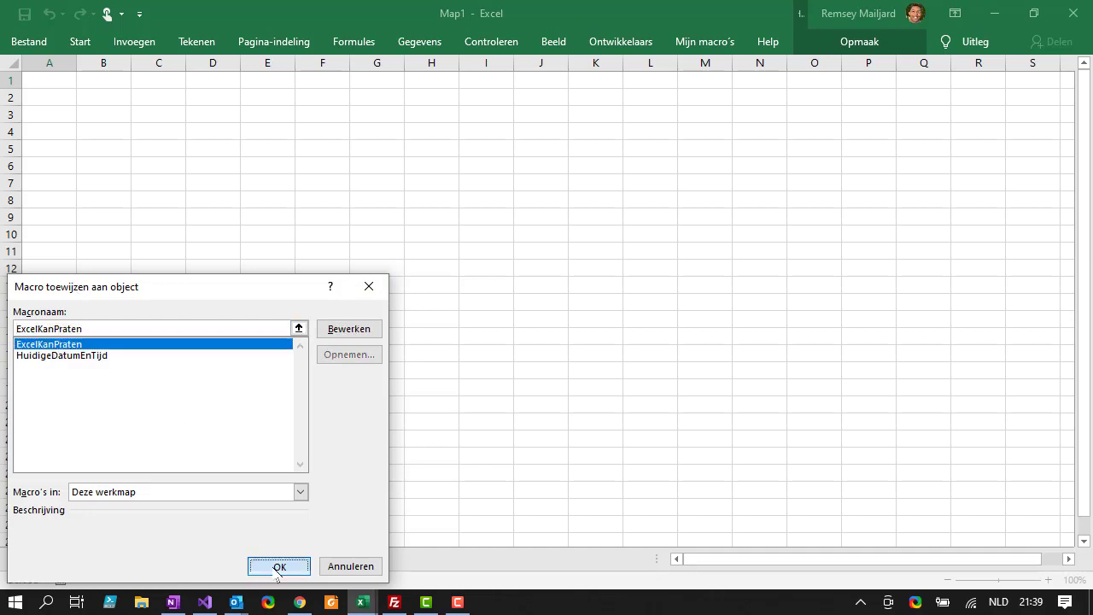
left_click(278, 566)
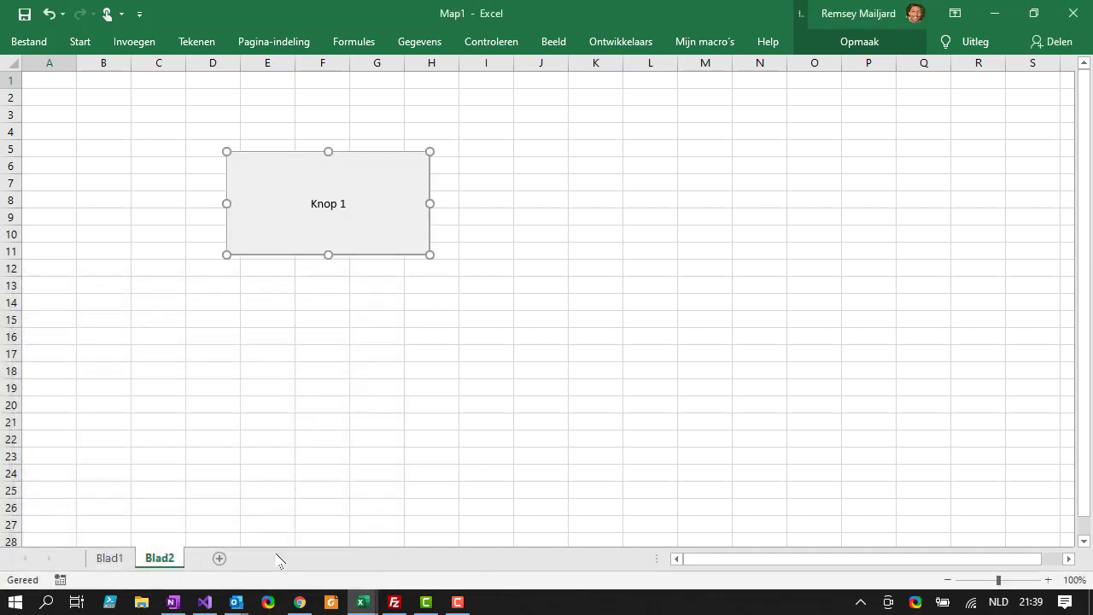
right_click(325, 207)
left_click(388, 283)
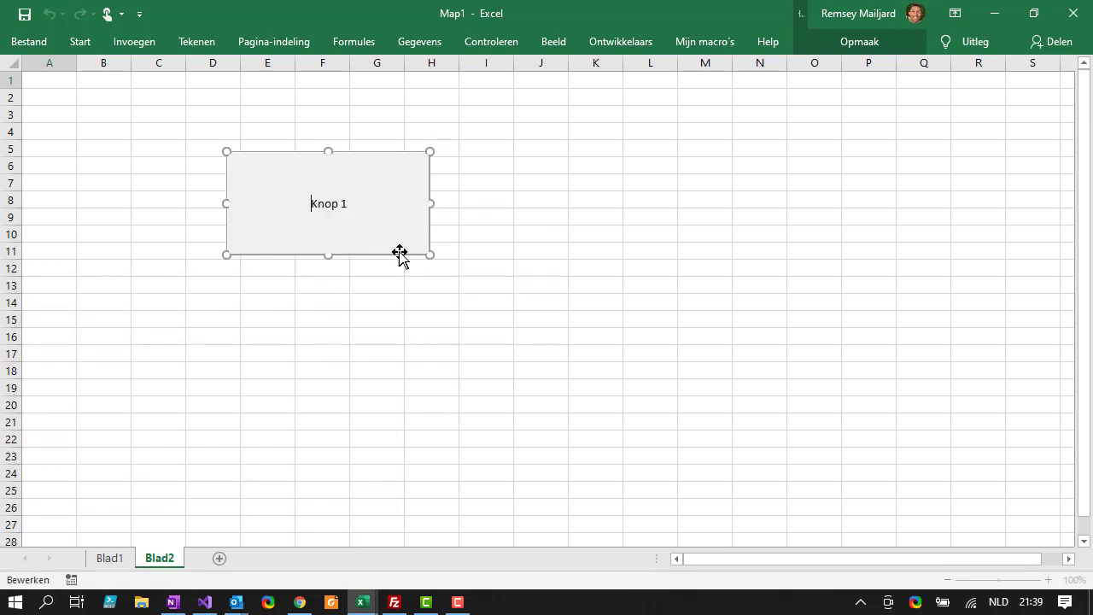
left_click_drag(313, 202, 352, 205)
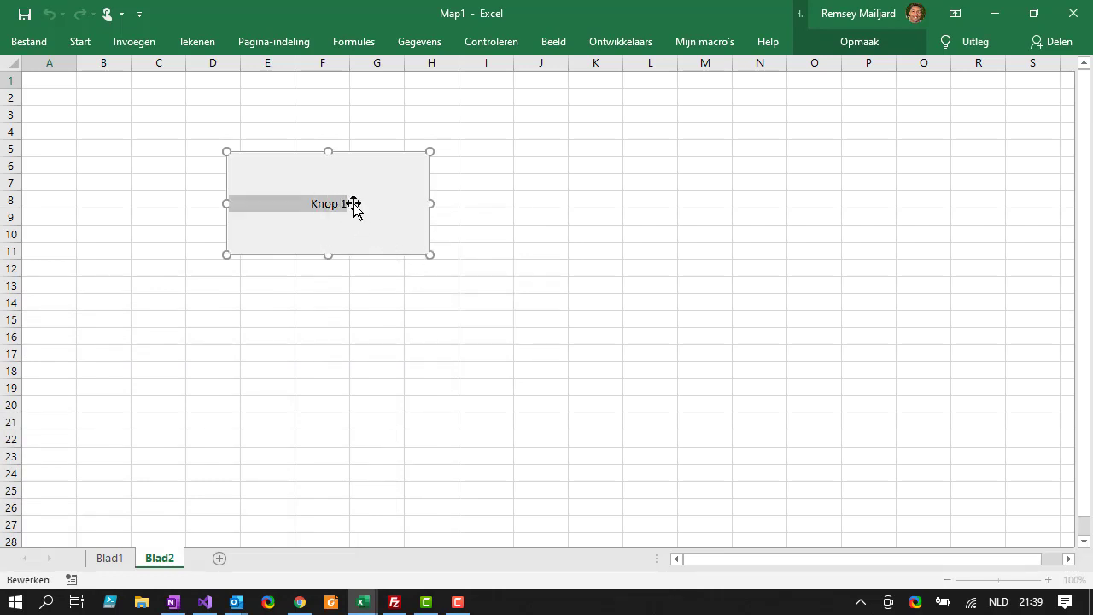
type("Praat tegen mij")
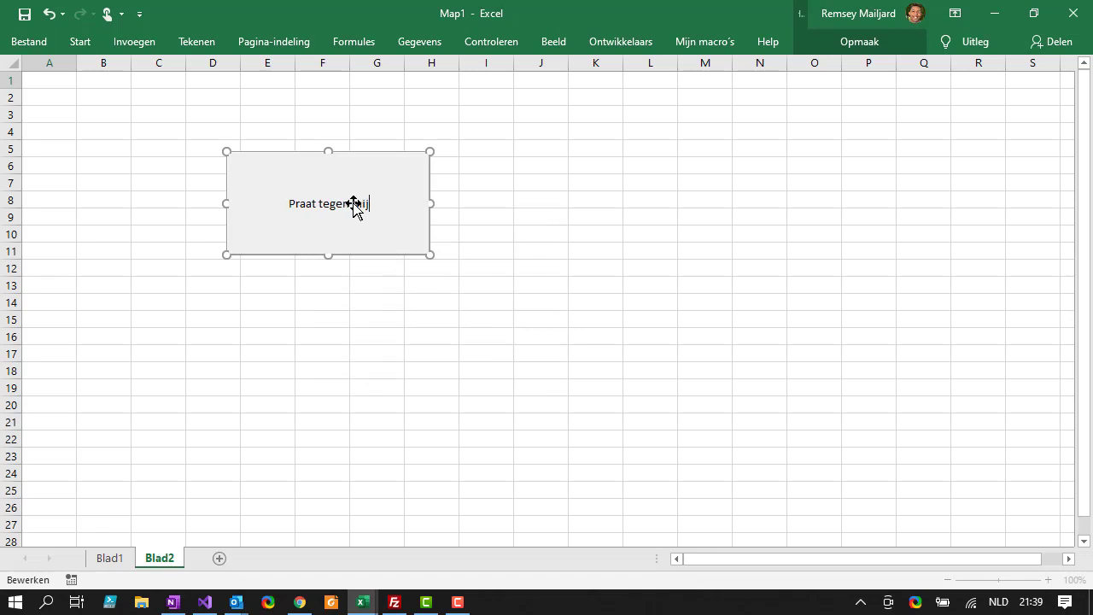
left_click(560, 283)
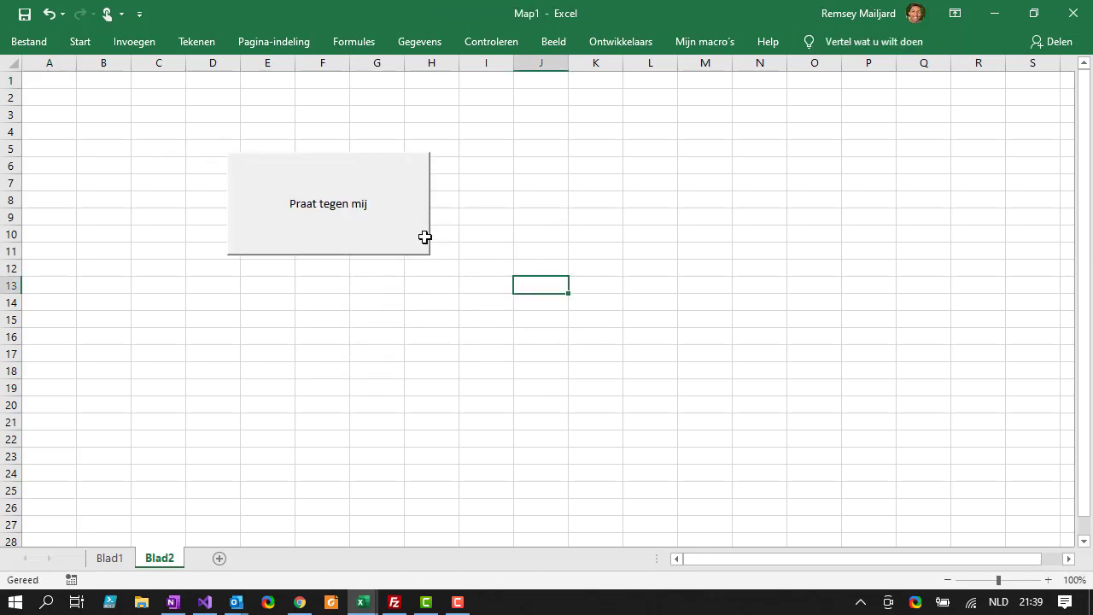
left_click(337, 210)
left_click(367, 603)
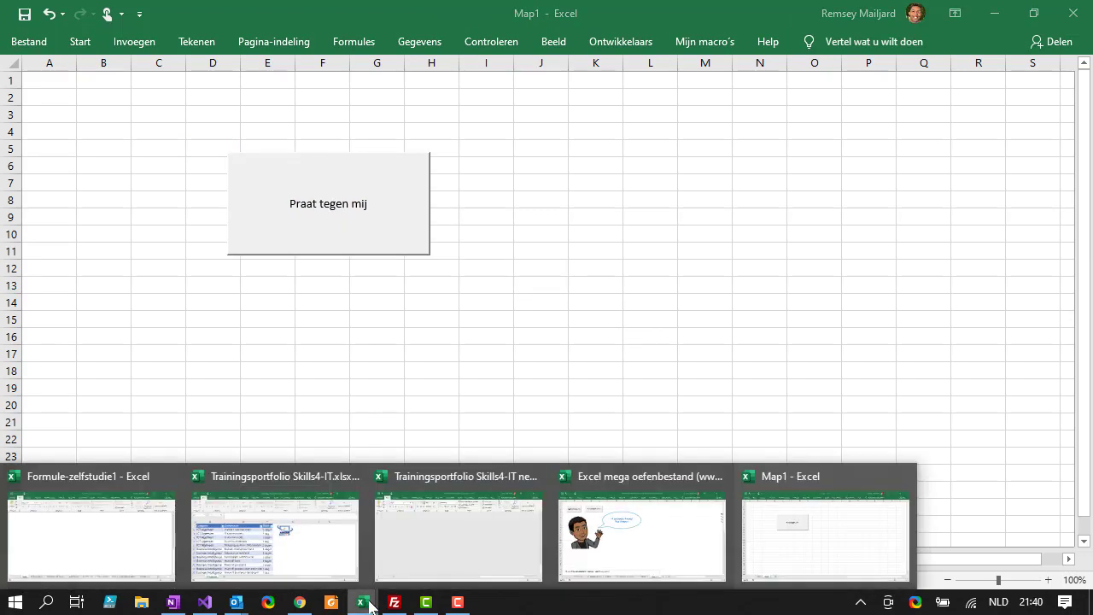
left_click(597, 540)
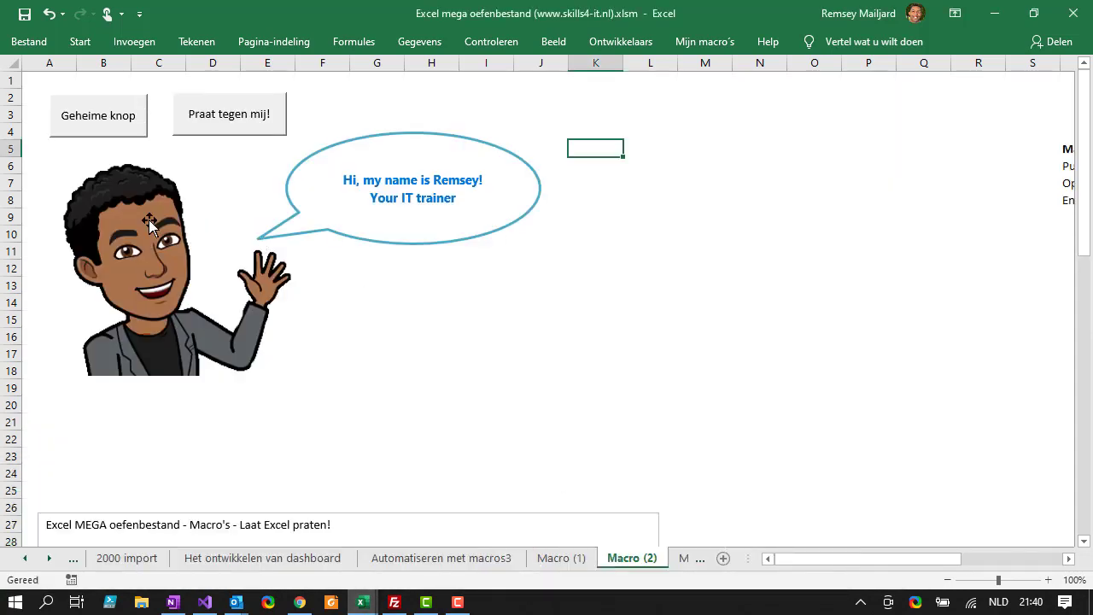
right_click(153, 220)
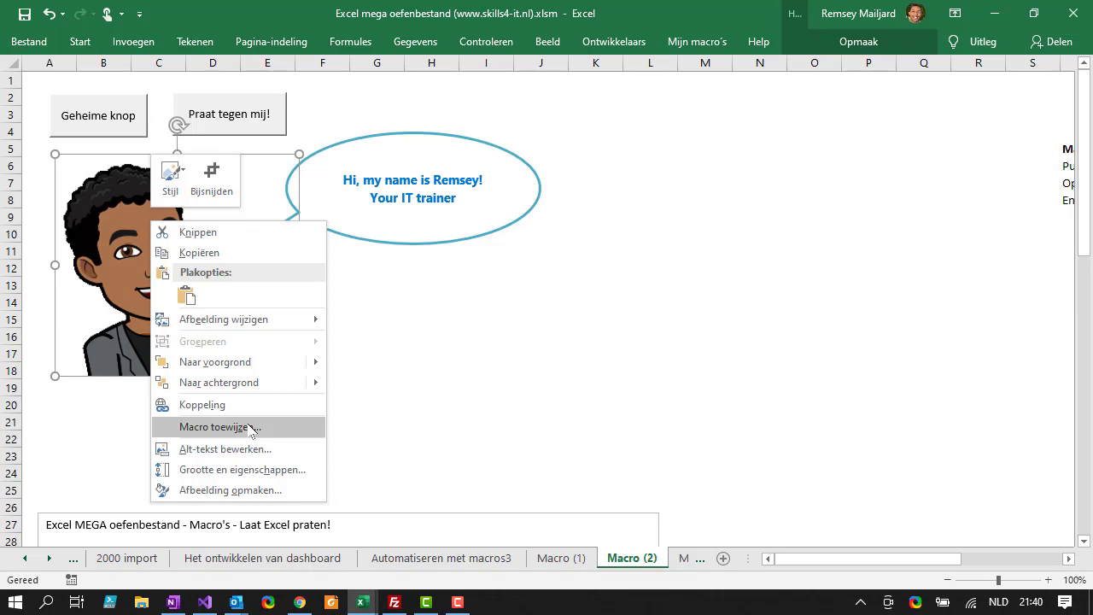
left_click(251, 429)
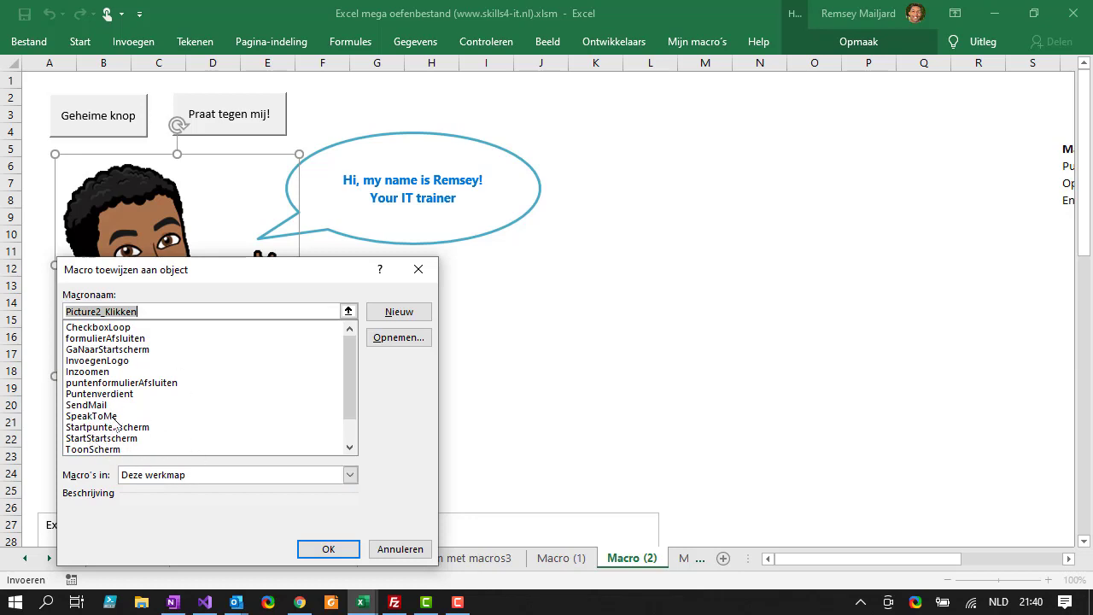
left_click(195, 476)
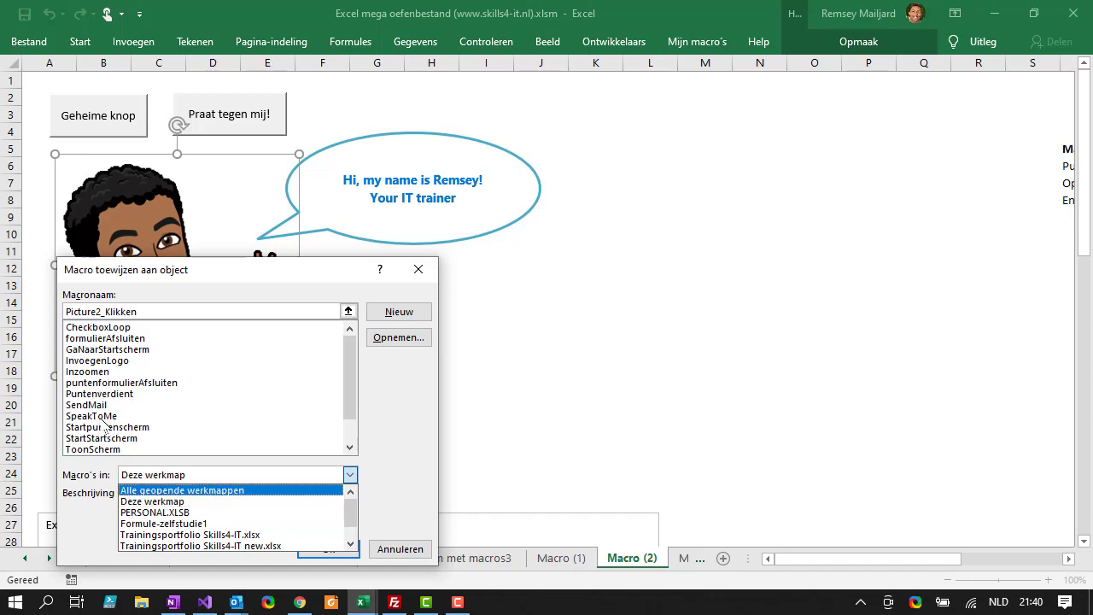
left_click(369, 528)
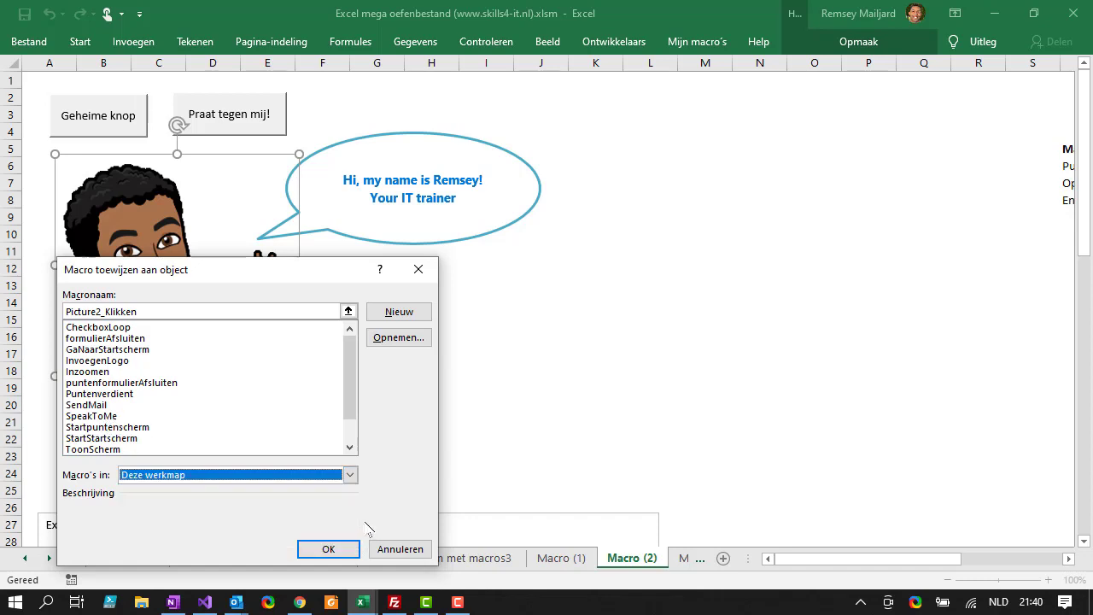
left_click(386, 549)
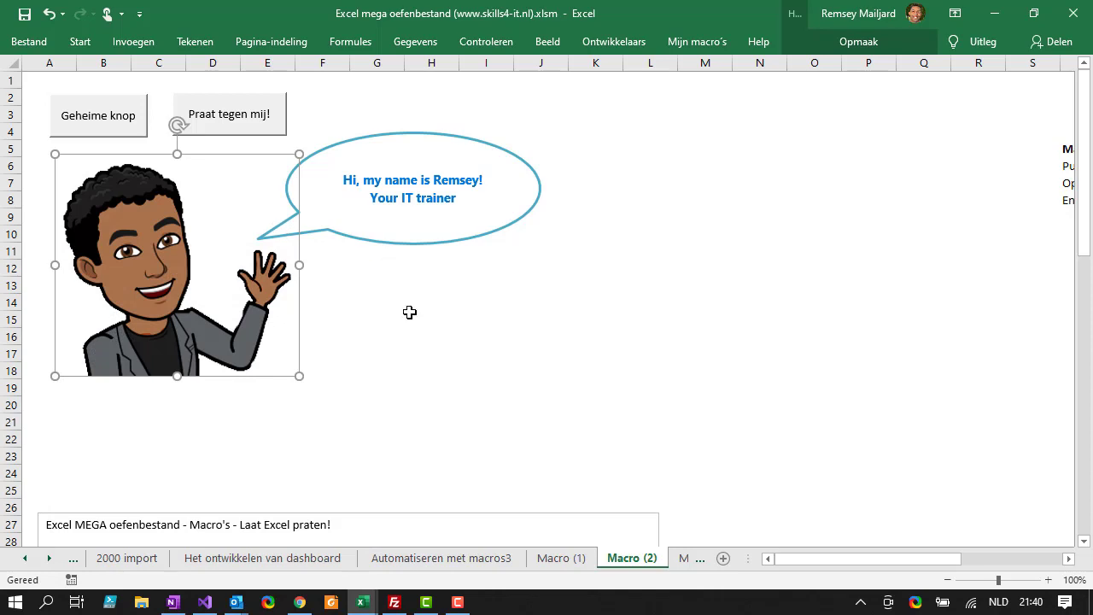
left_click(242, 121)
- Reopen the Visual Basic editor from Ontwikkelaars and select the ExcelKanPraten code in Module1
left_click(411, 267)
left_click(643, 39)
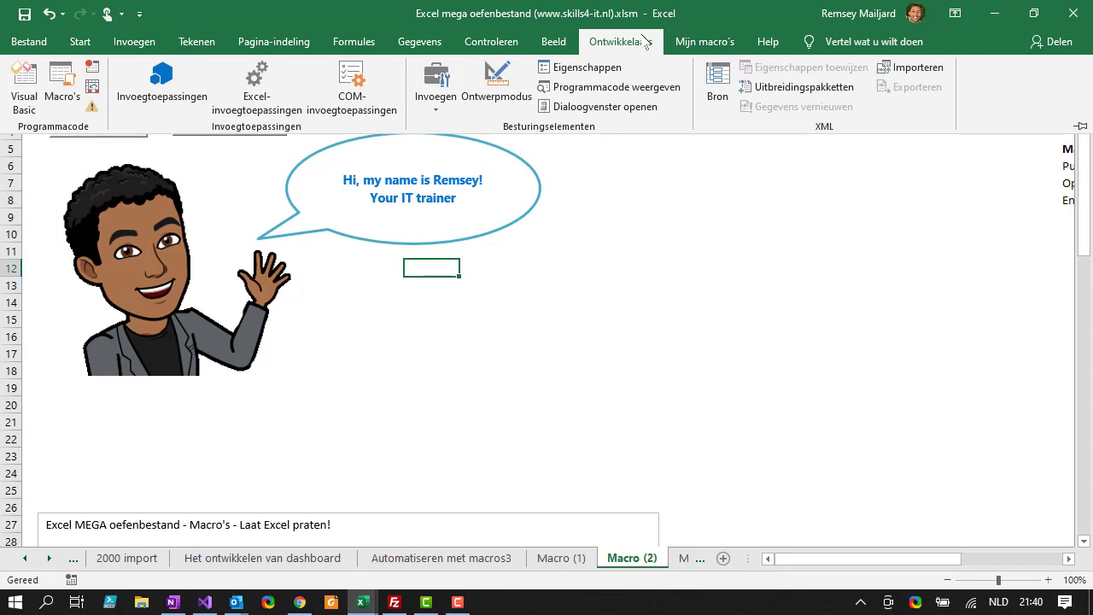
left_click(24, 93)
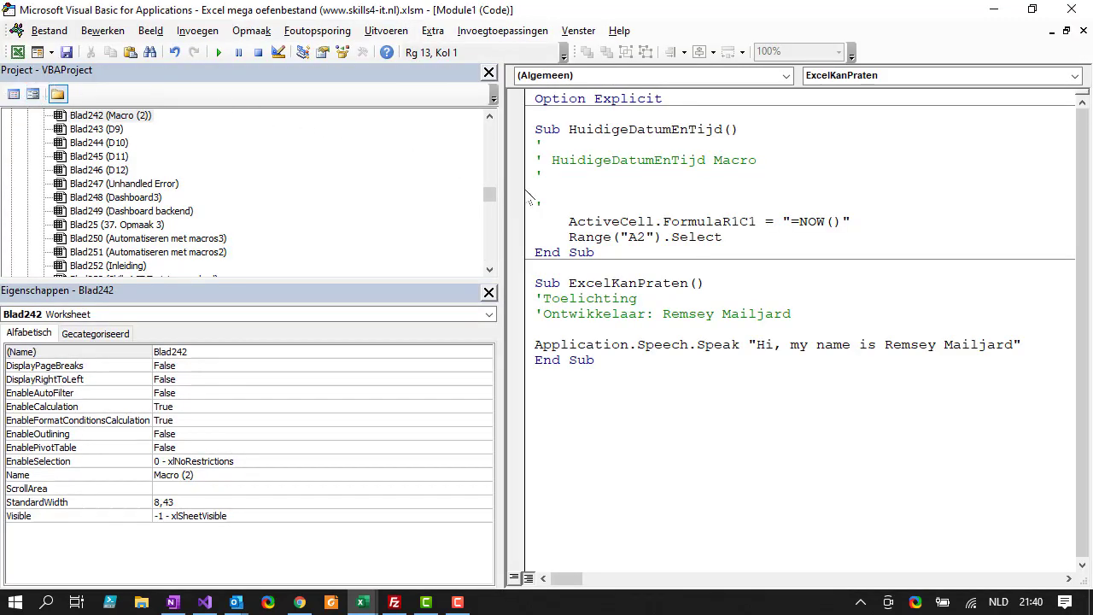
left_click(600, 367)
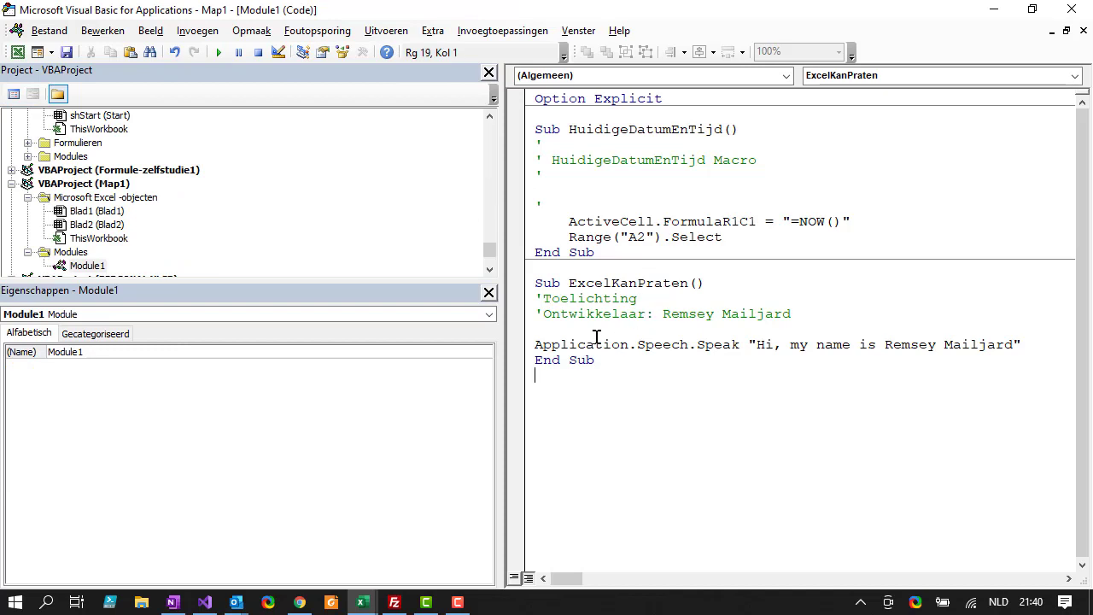
left_click_drag(631, 369, 534, 284)
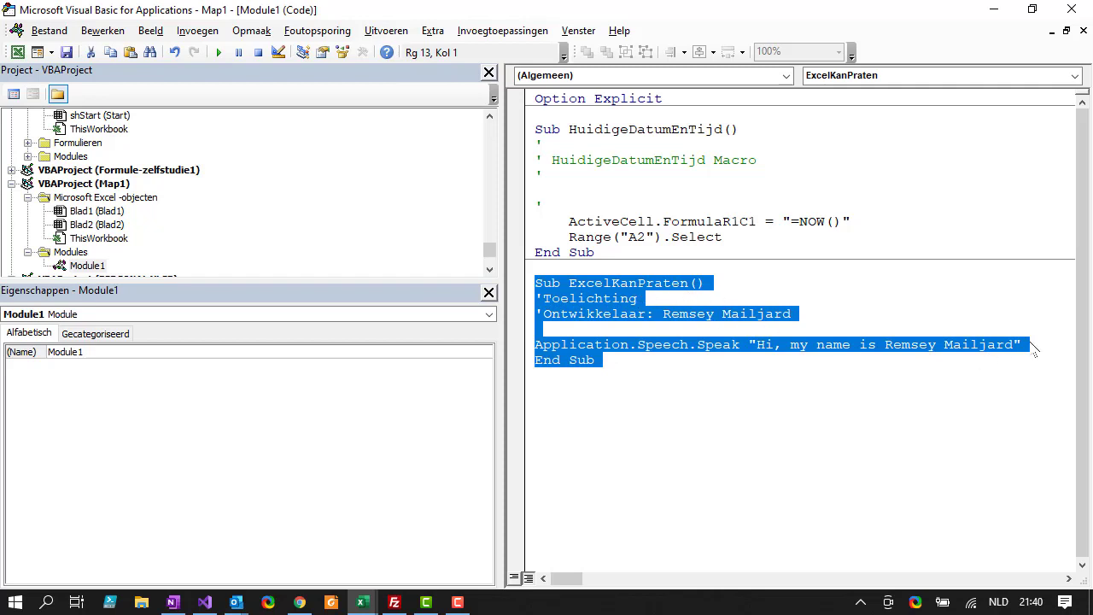
- Insert blank lines after the comments and add the comment 'Het aanmaken van een variabel
left_click(680, 267)
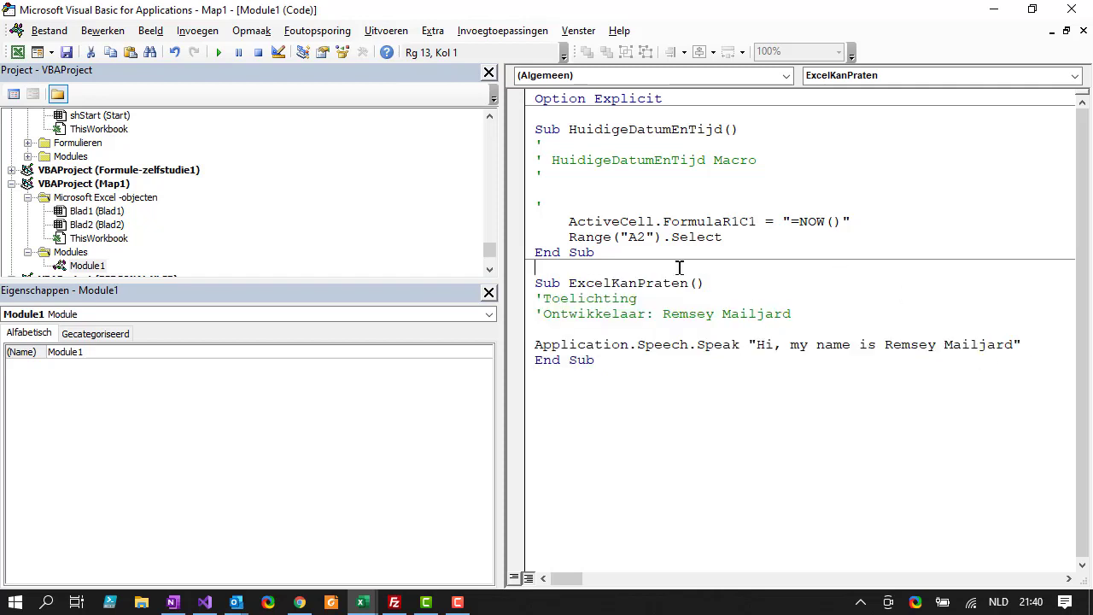
left_click(824, 316)
key("Return")
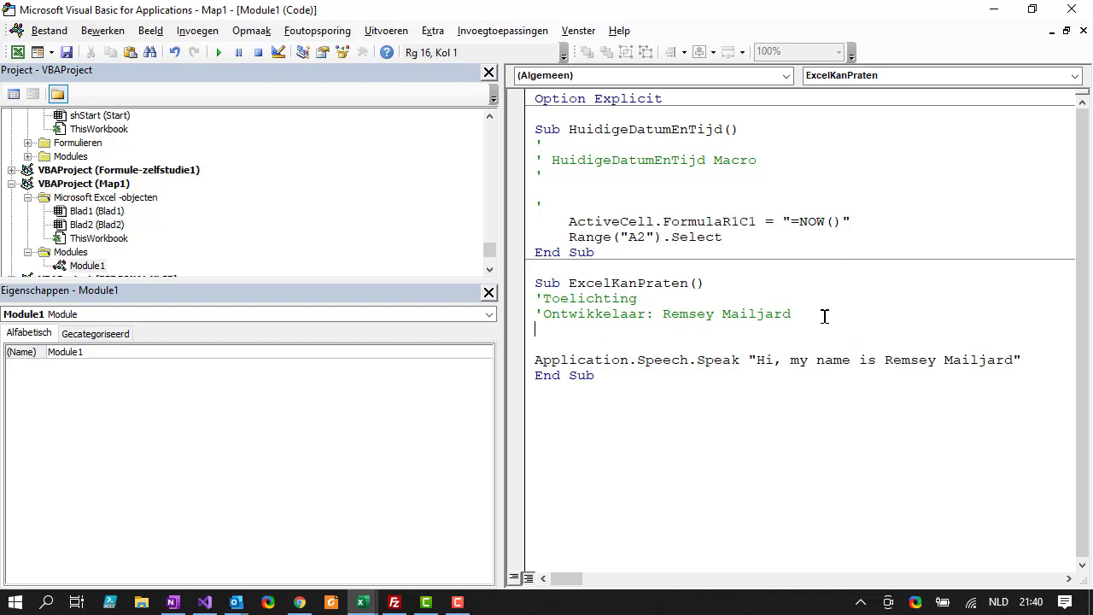
key("Return")
key("Return")
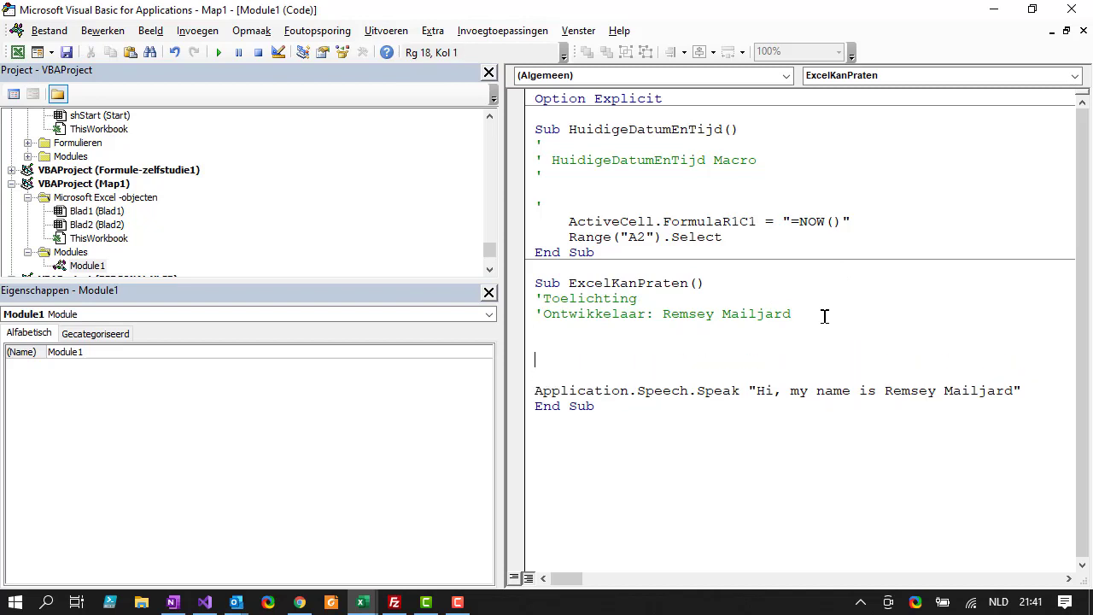
type("'")
type("Het aanmake")
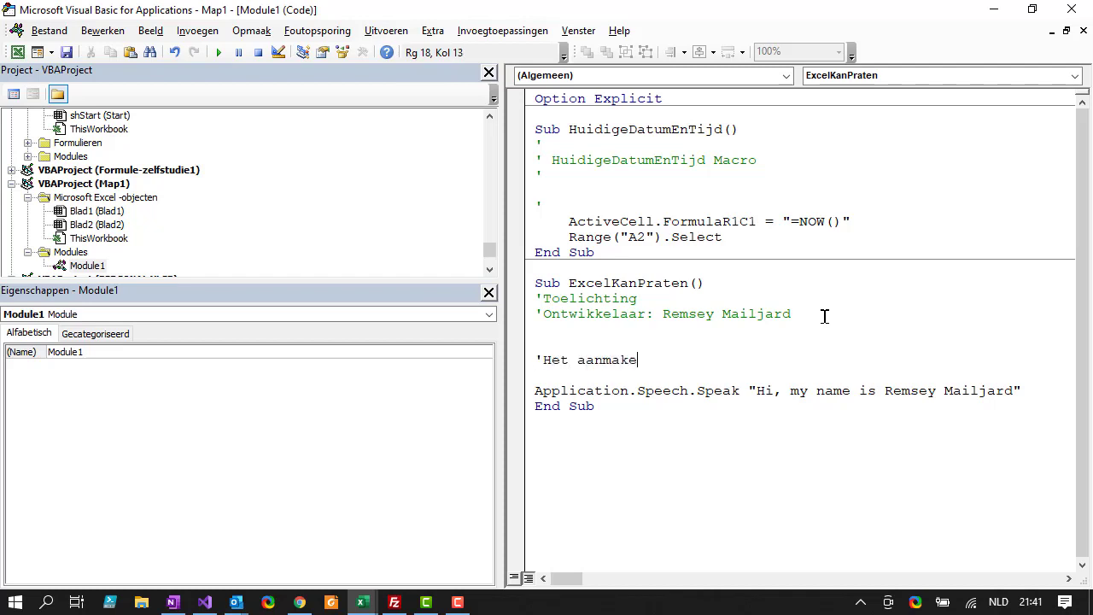
type("n van een variabe")
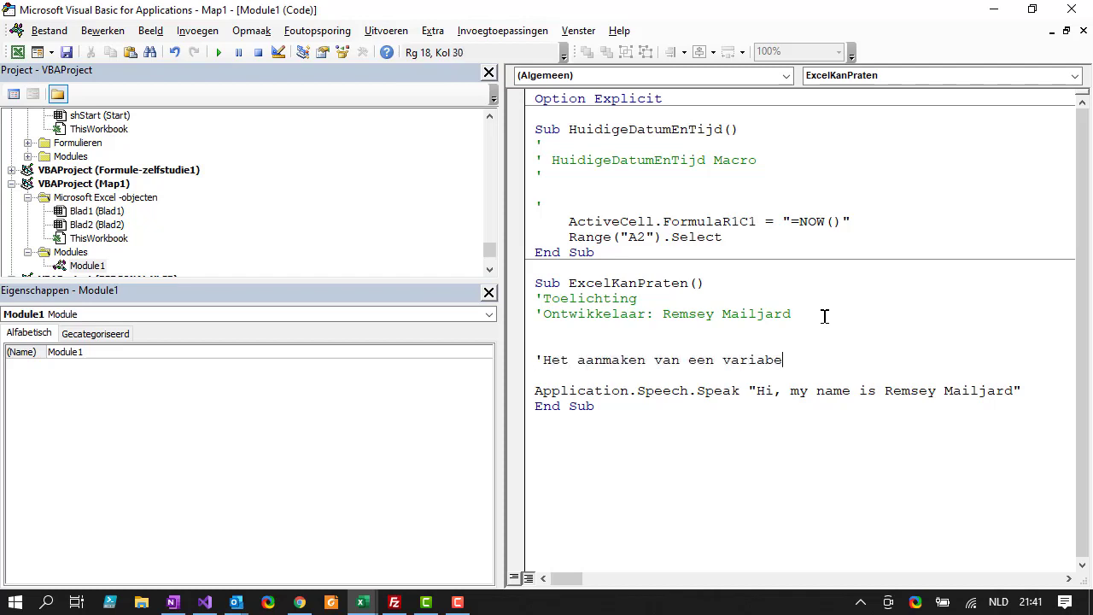
type("l")
key("Return")
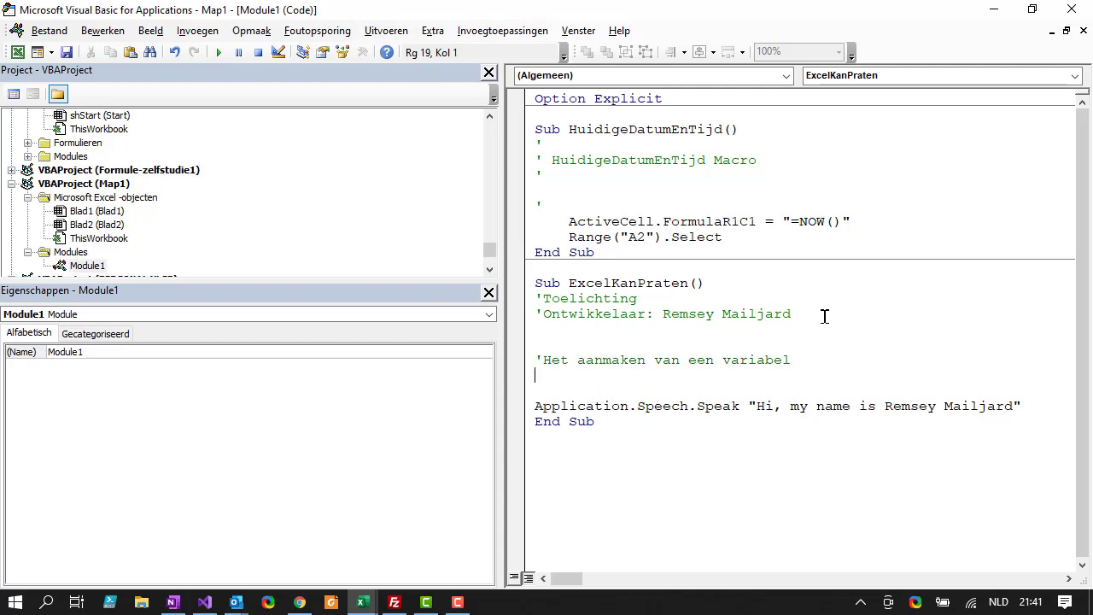
- Declare Dim bericht As String and start the assignment line bericht =
type("D")
type("im")
type("bericht")
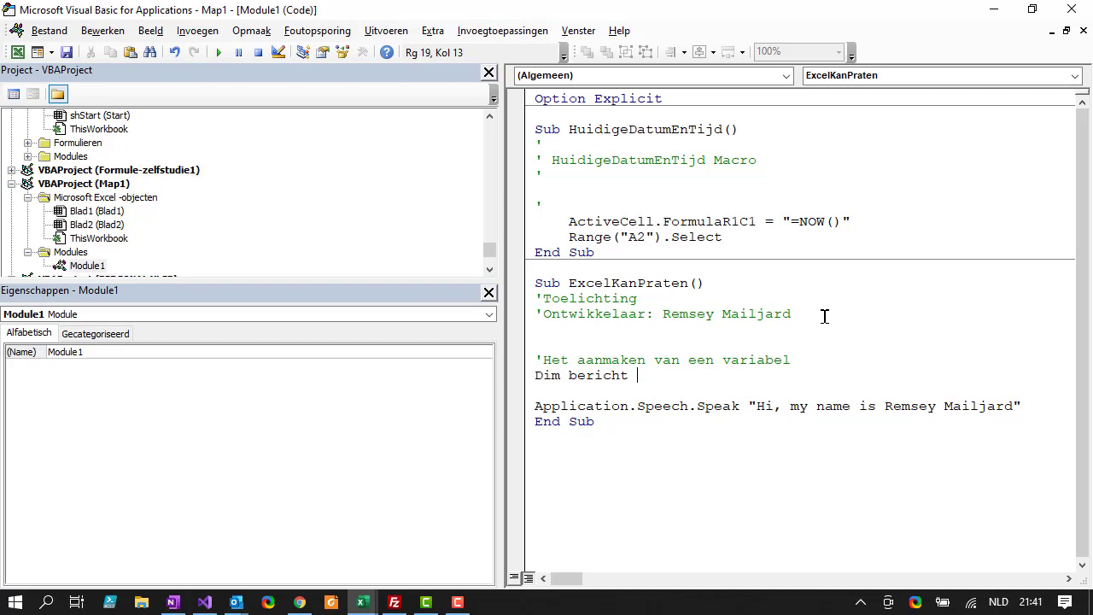
type("As")
type(" String")
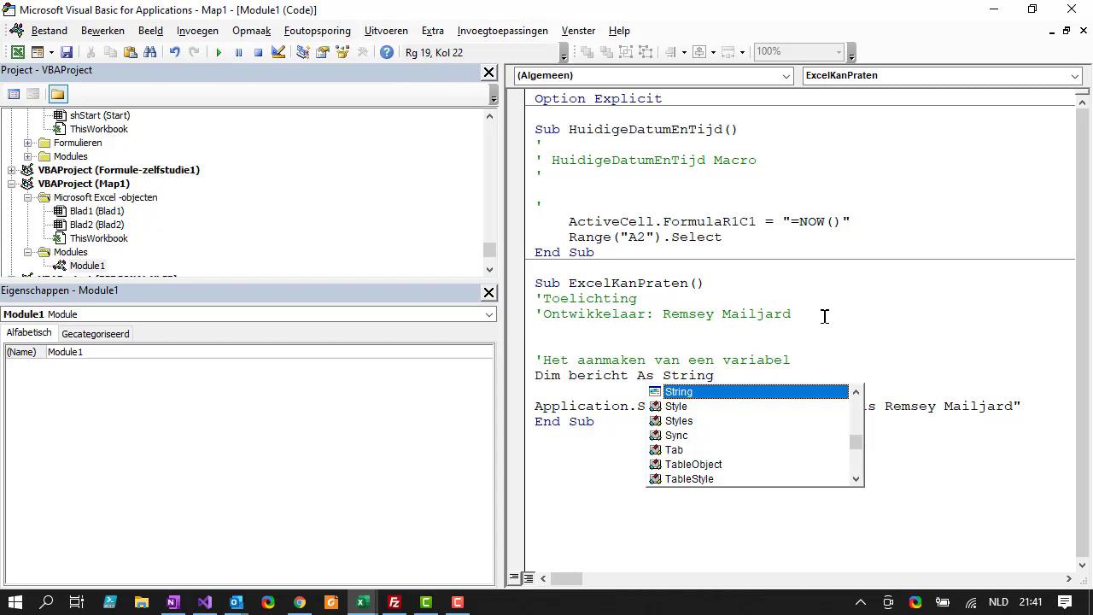
key("Return")
key("Return")
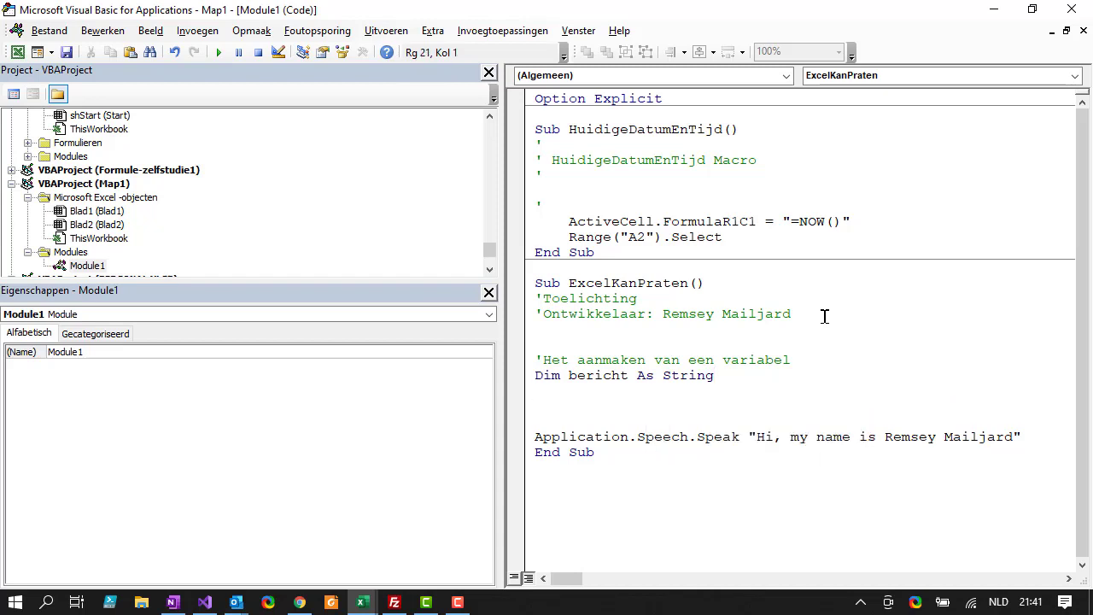
type("bericht =")
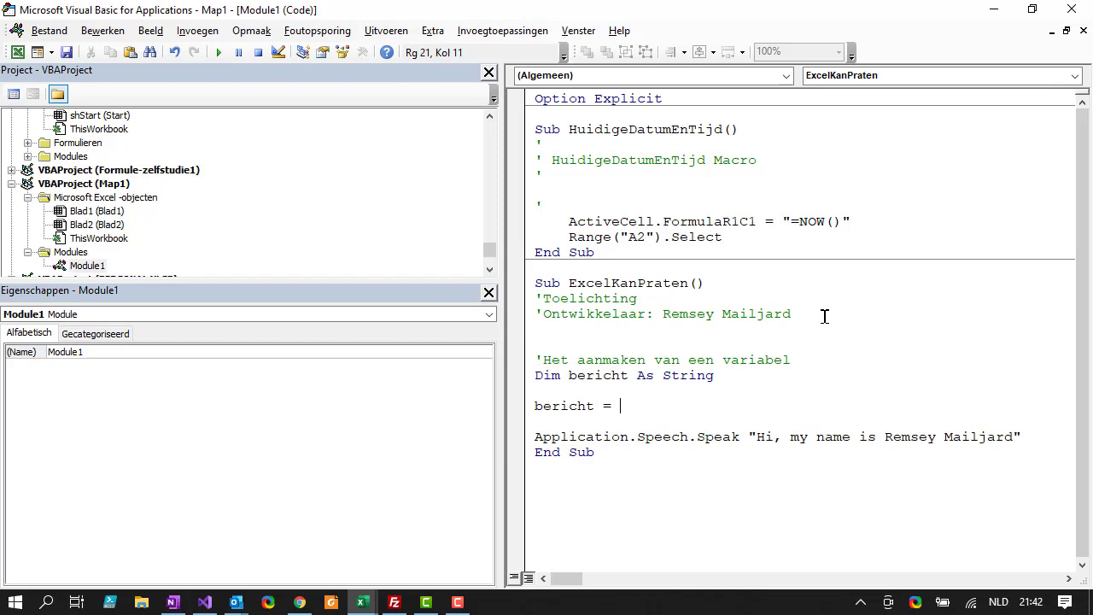
- Complete the line as bericht = InputBox("Wat wil je dag ik zeg?")
type("inpu")
type("tbox(")
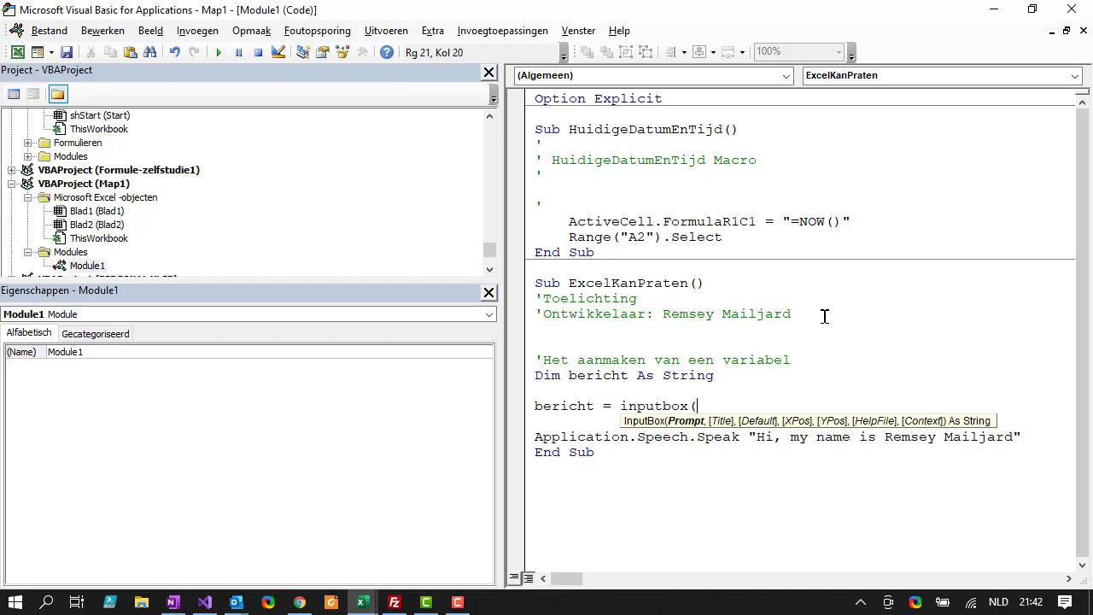
type("\"Wa")
type("t wil je dag ik ze")
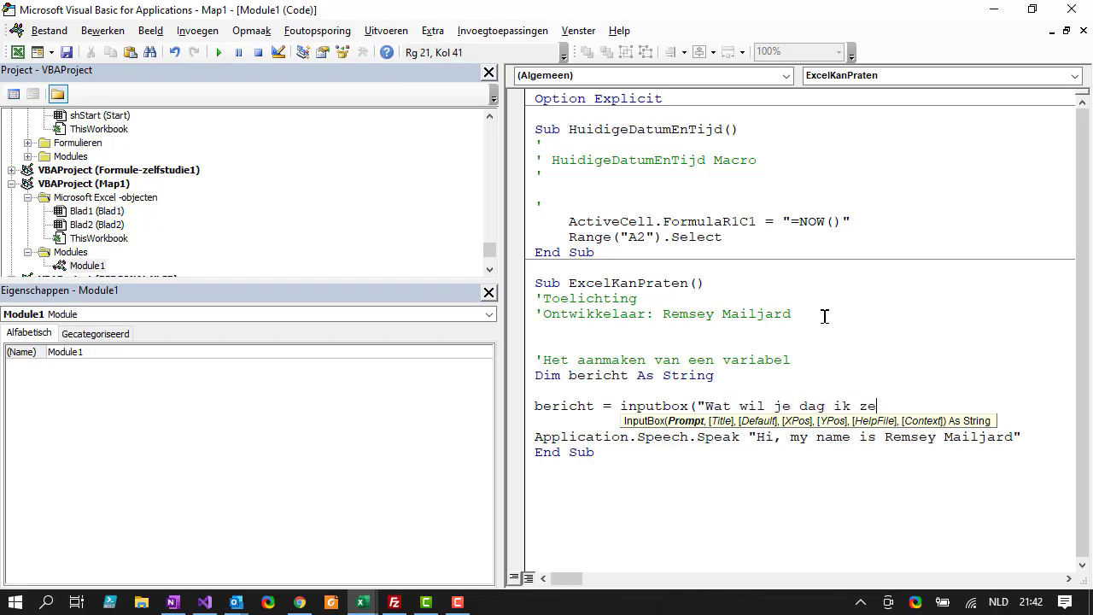
type("g?\"")
type(")")
key("Return")
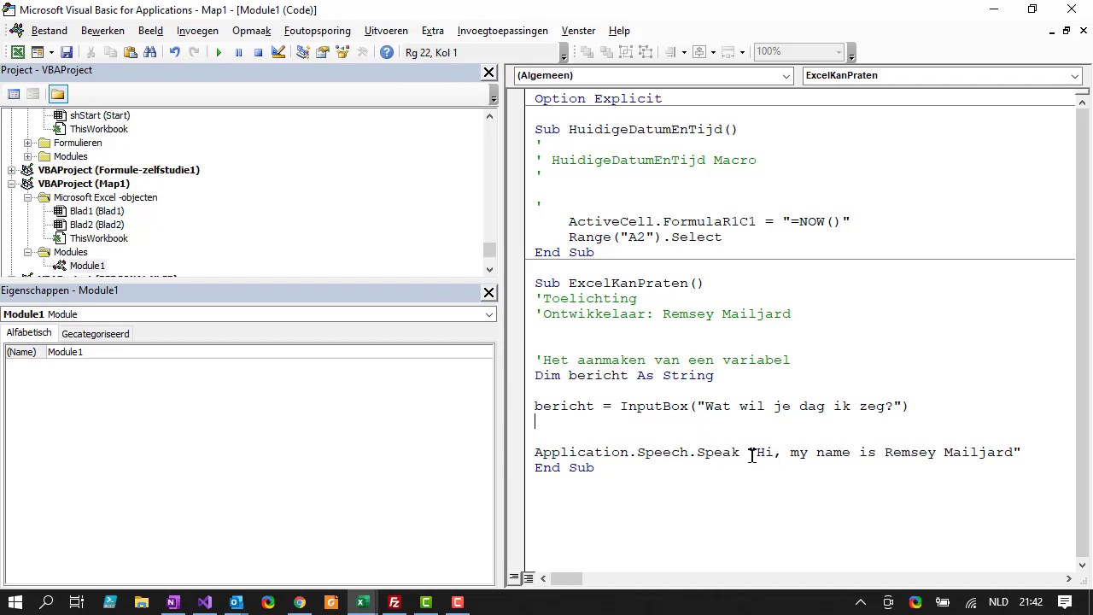
- Replace the fixed greeting in the Speak line with the variable bericht
left_click_drag(1027, 451, 749, 452)
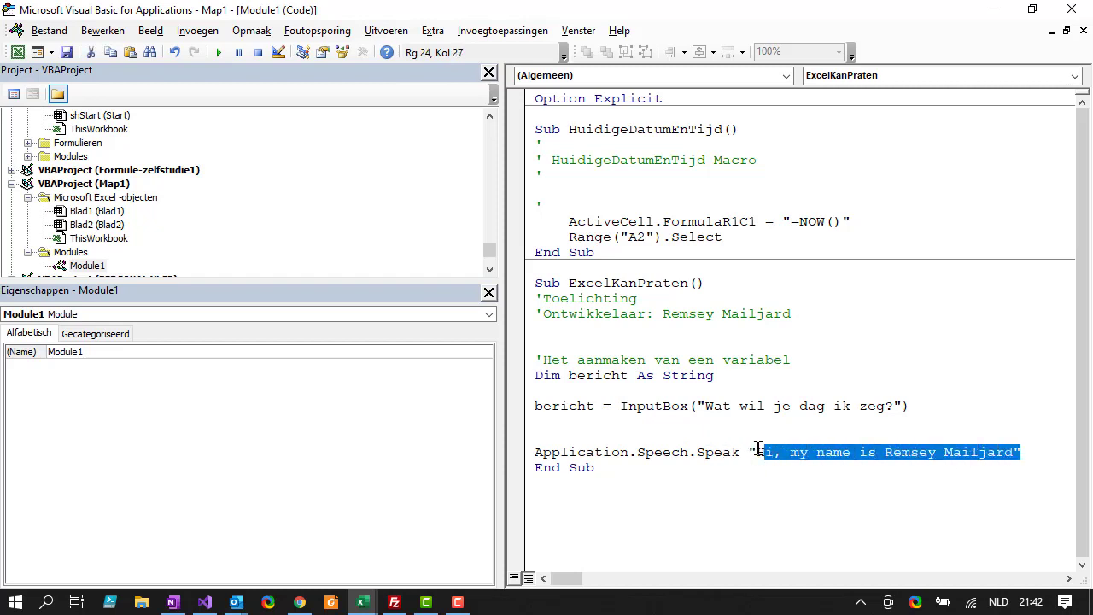
type("be")
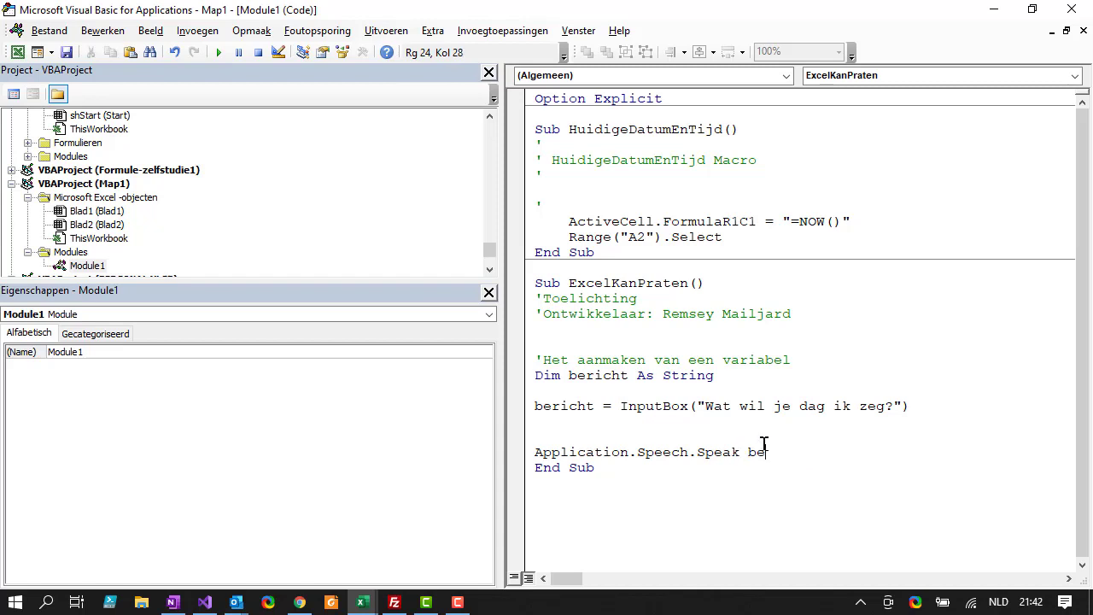
type("richt")
key("BackSpace")
type("h")
key("BackSpace")
- Finish typing bericht, then test-run ExcelKanPraten and cancel the input prompt
type("t")
left_click(811, 464)
left_click(536, 283)
left_click(218, 52)
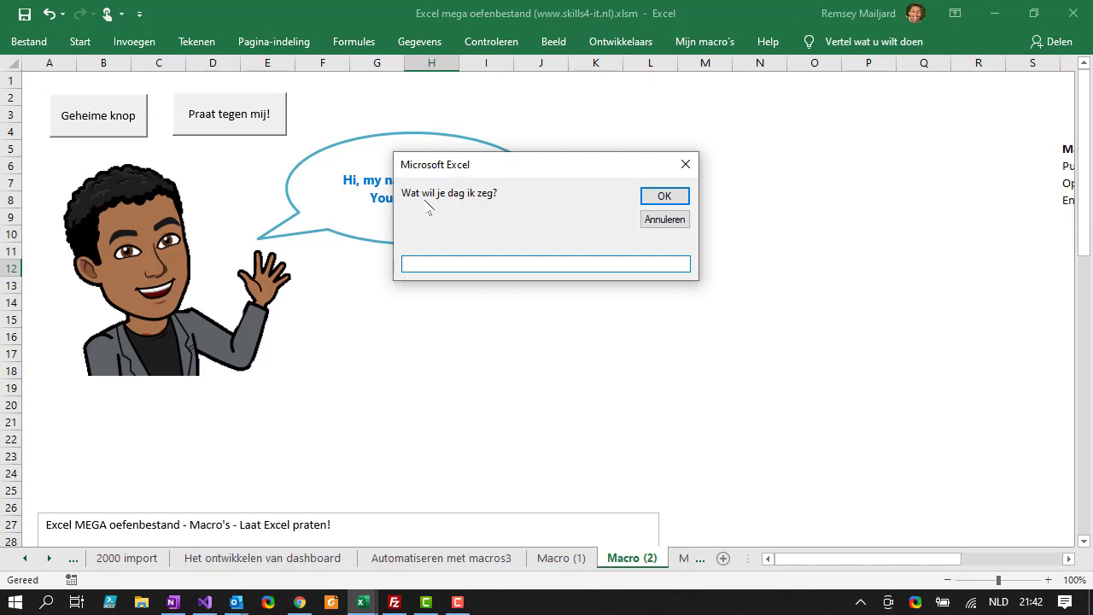
left_click(652, 223)
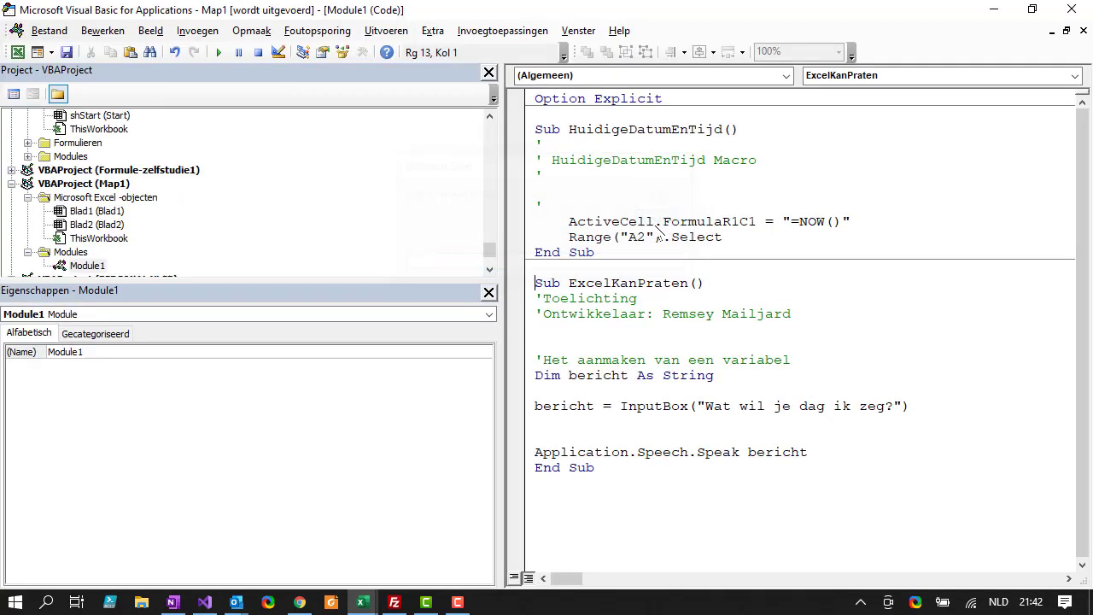
- Correct 'dag' to 'dat' in the prompt, rerun, and have it speak 'I'm your IT trainer'
left_click(830, 408)
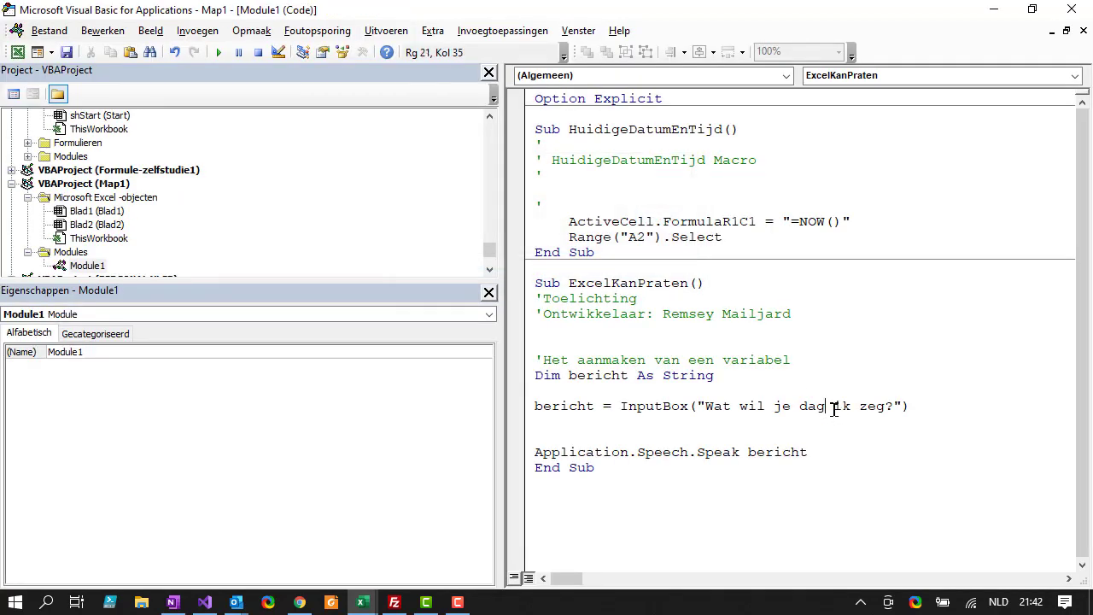
key("BackSpace")
type("t")
left_click(536, 282)
left_click(219, 53)
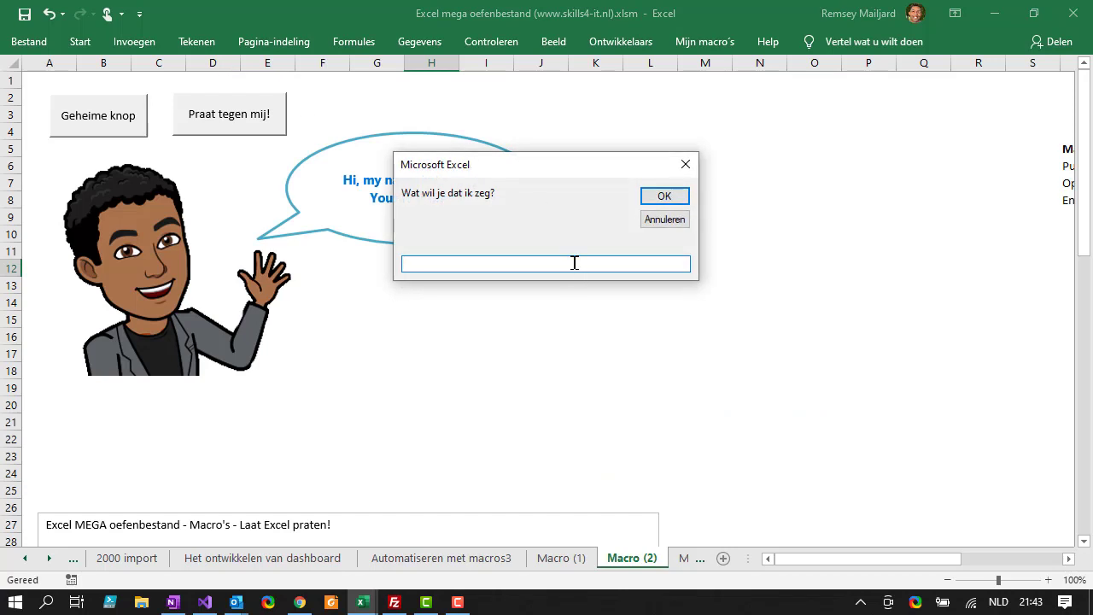
type("I'm")
type(" your IT trainer")
left_click(665, 200)
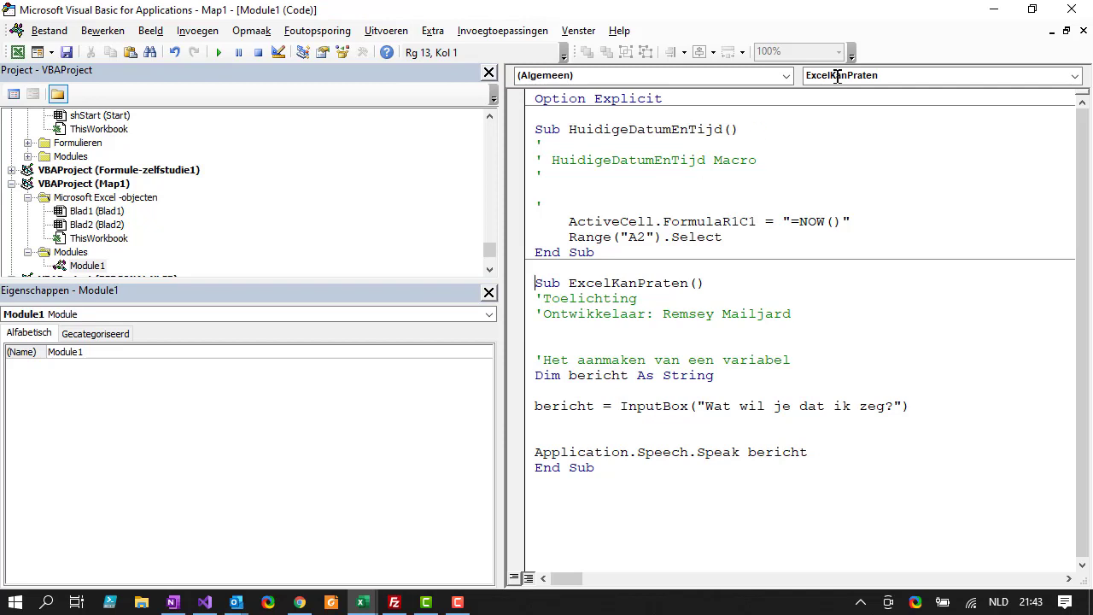
left_click(993, 9)
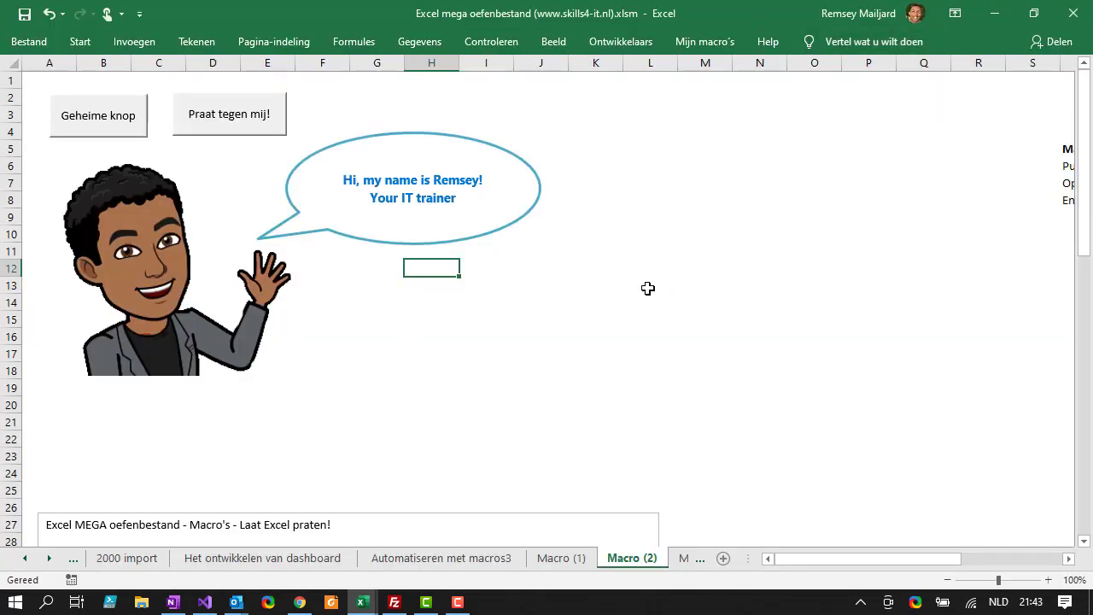